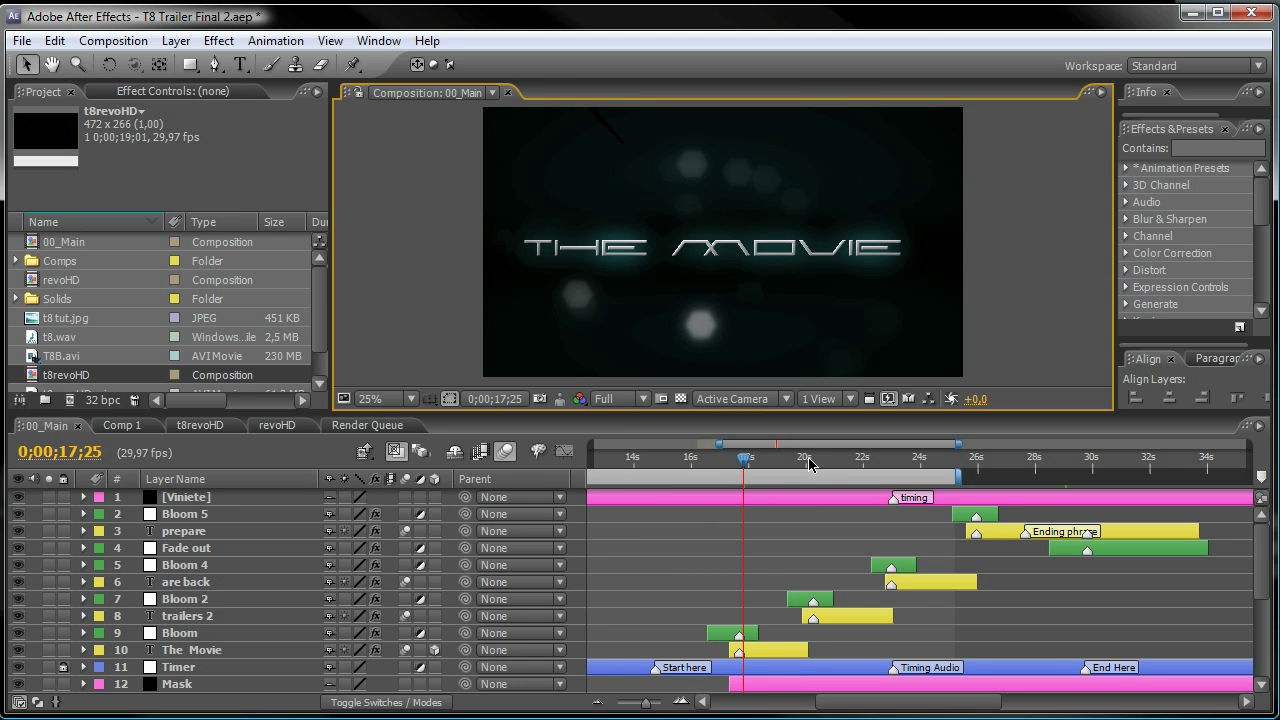
Set the composition's preview resolution to Quarter and check the title frames between about 18 and 20 seconds.
left_click(808, 459)
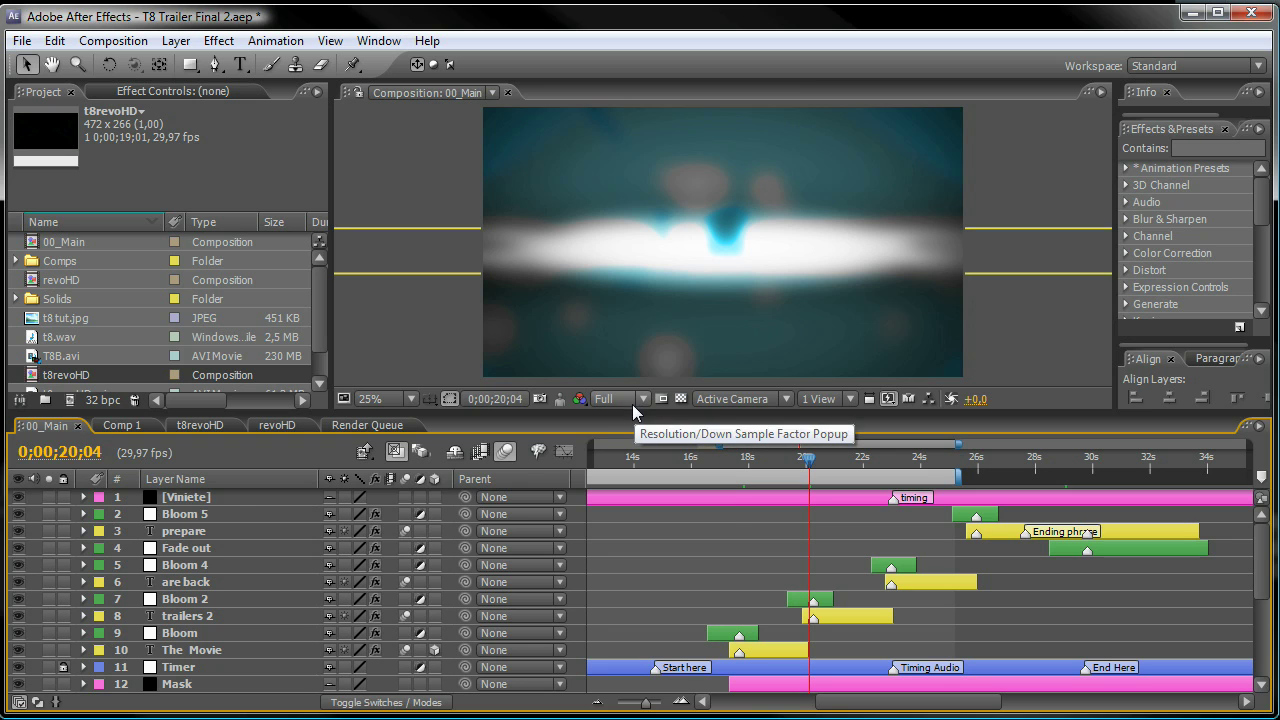
left_click(632, 402)
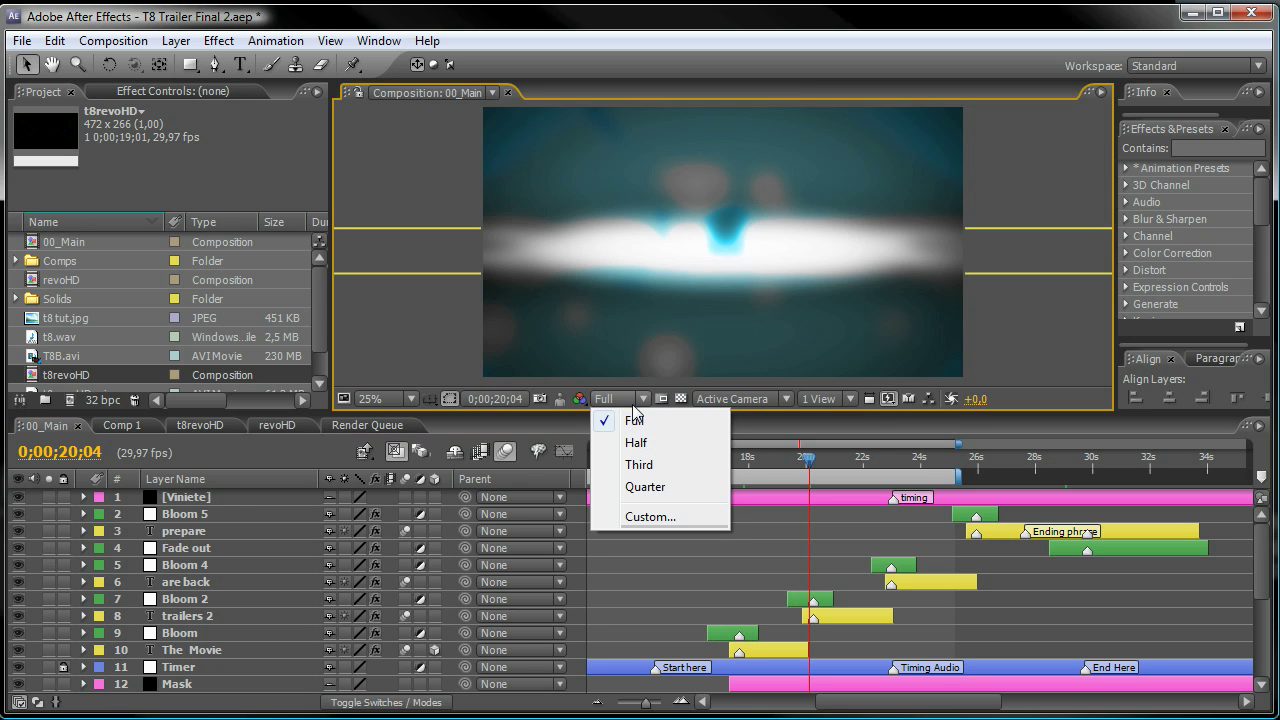
left_click(660, 490)
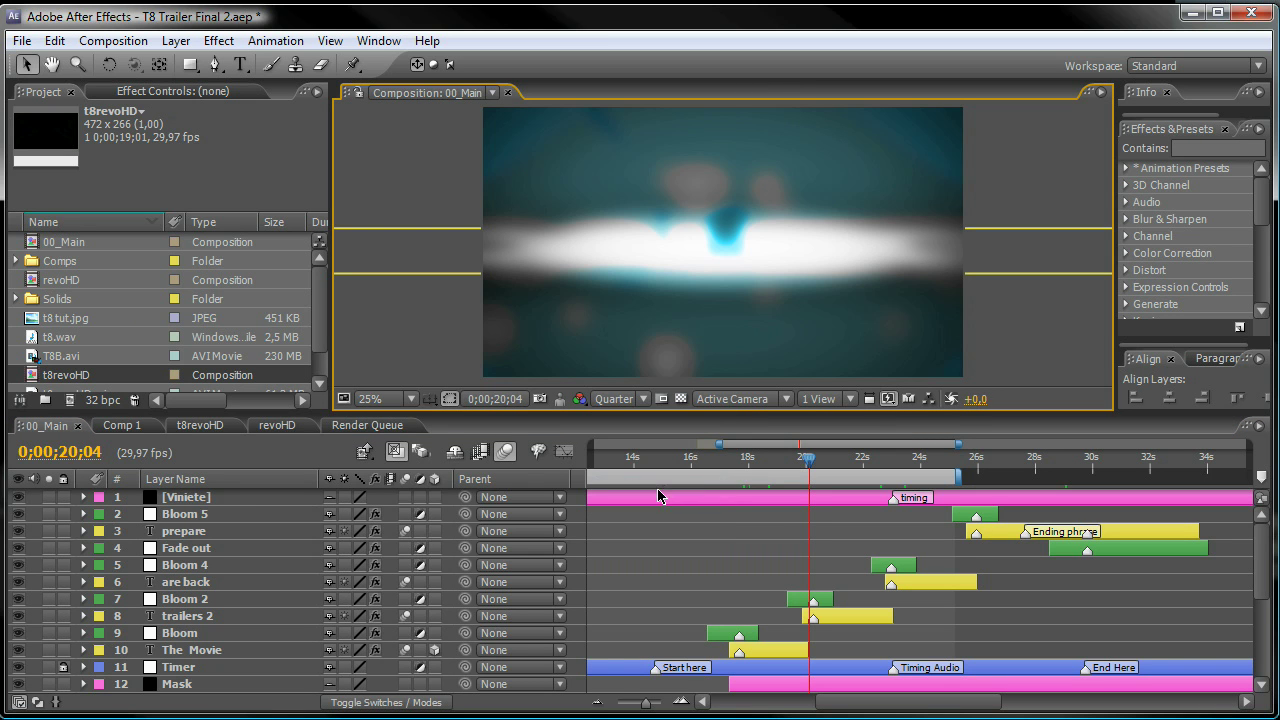
left_click(790, 460)
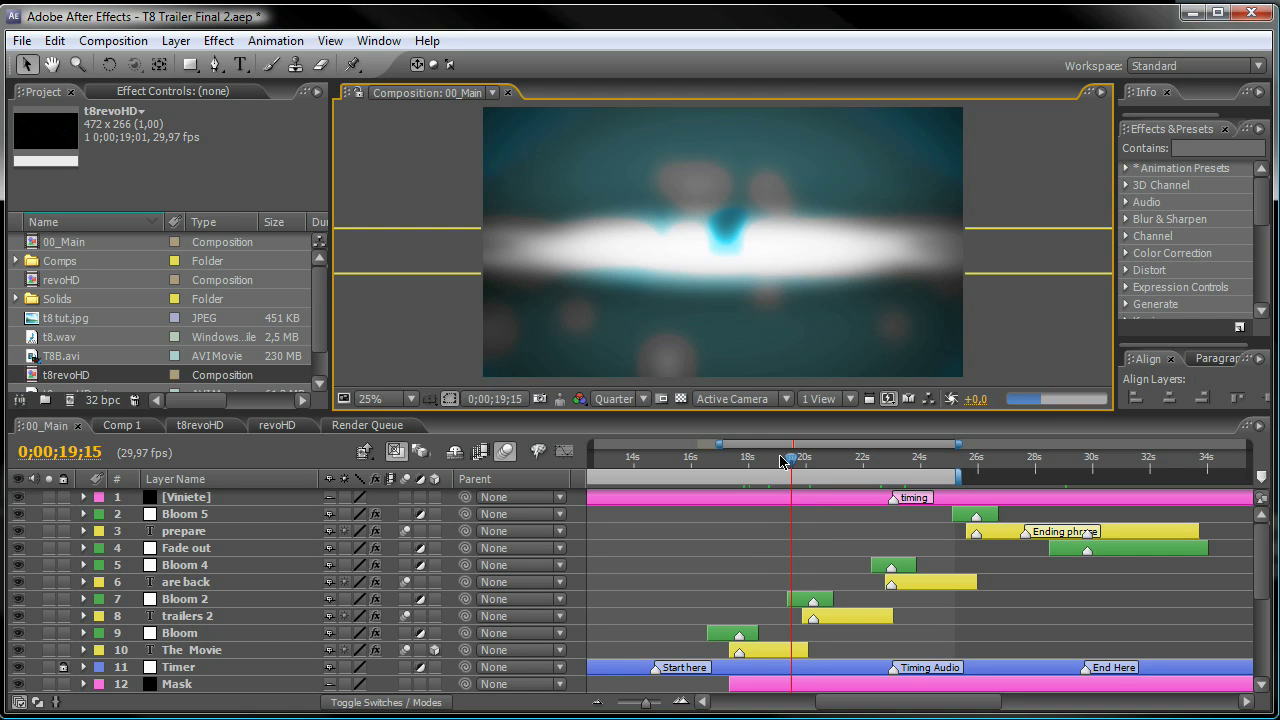
left_click(765, 461)
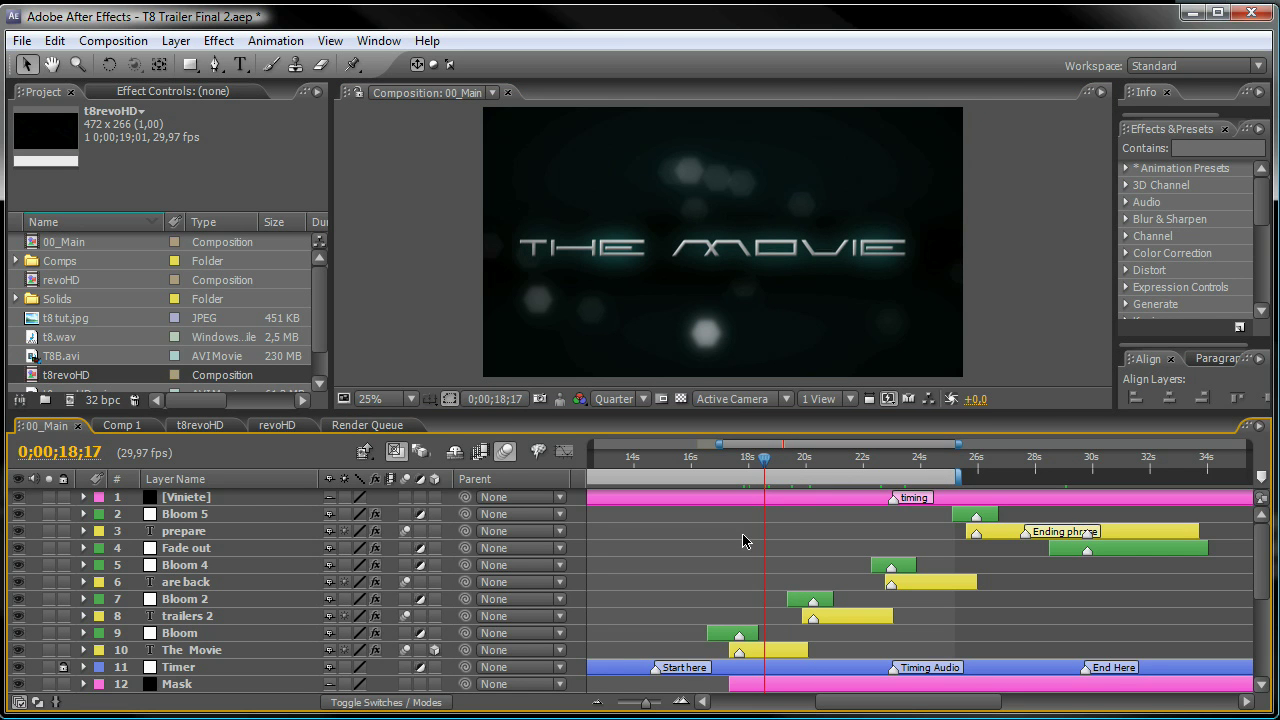
left_click_drag(765, 461, 772, 464)
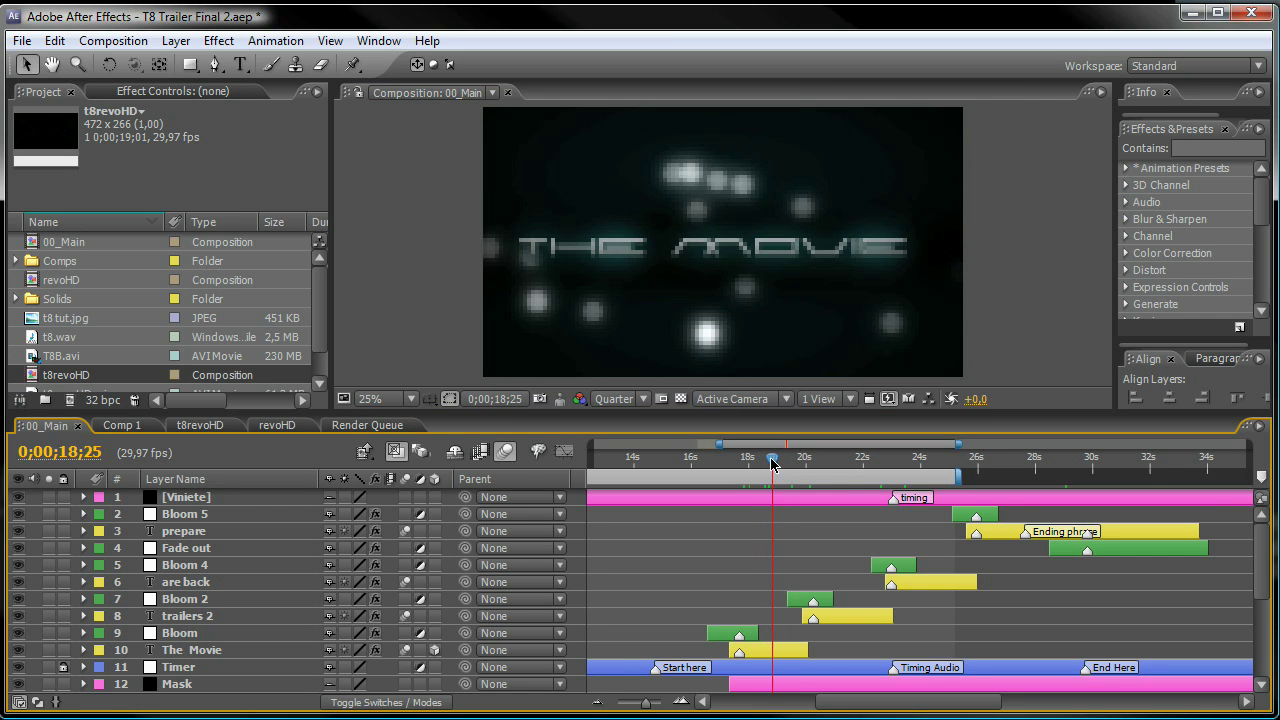
Set a custom preview resolution rendering every 6 pixels horizontally and vertically, and check the title around 18 seconds.
left_click(618, 397)
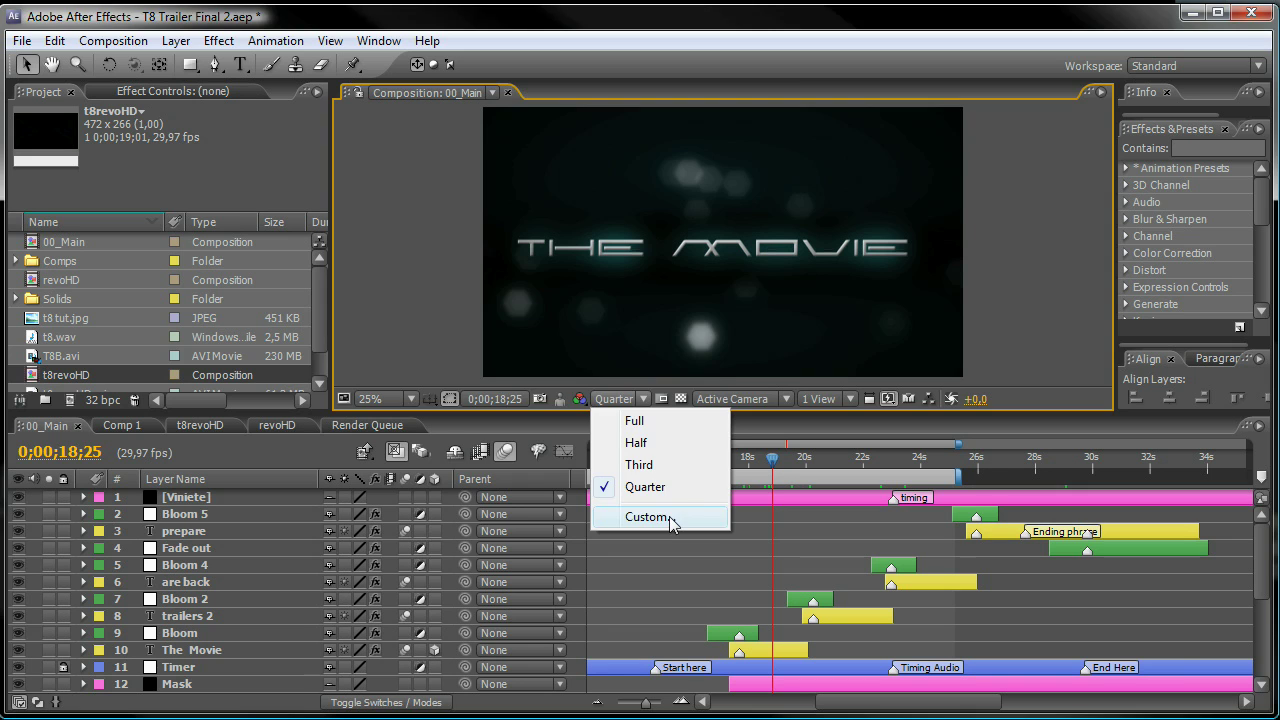
left_click(676, 518)
type("6")
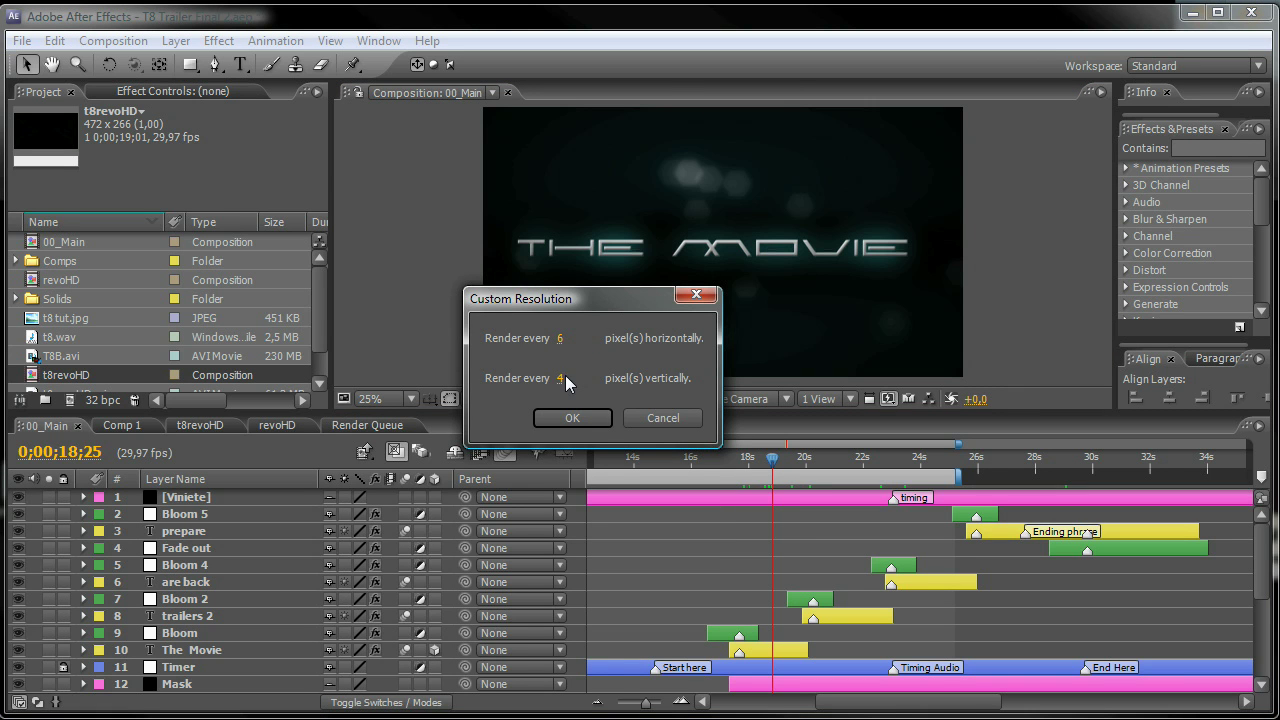
left_click(561, 381)
type("6")
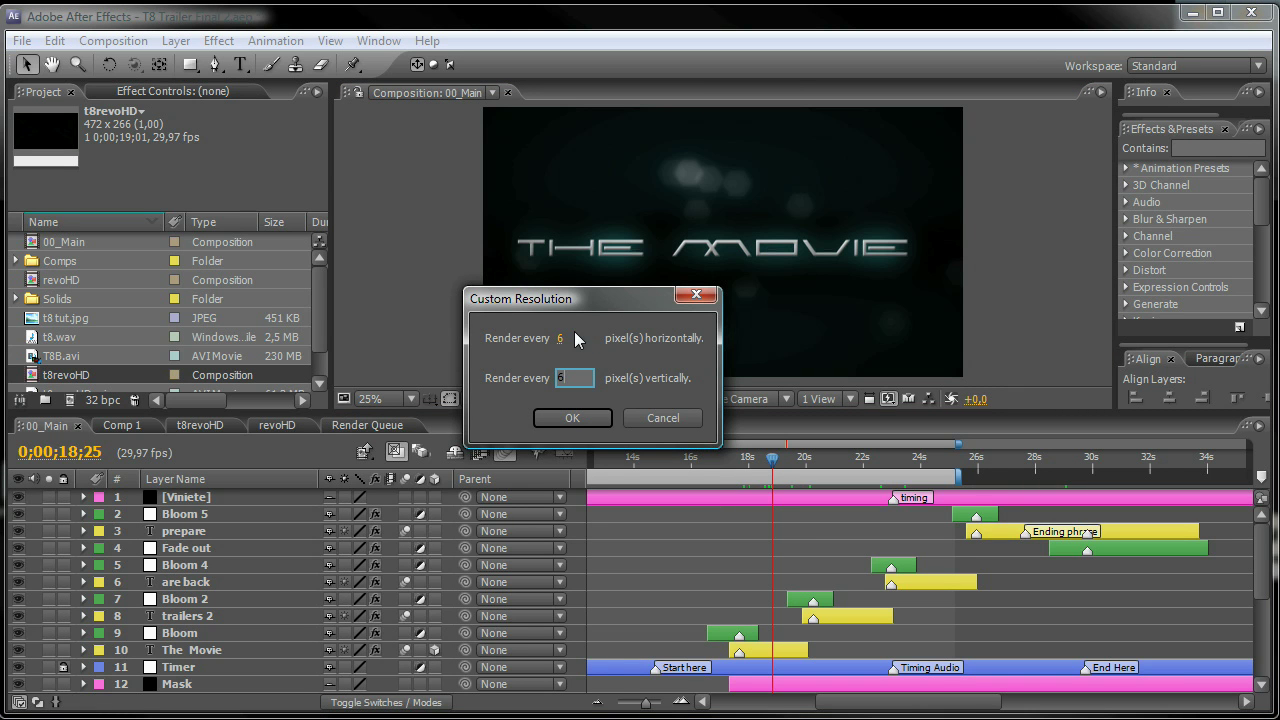
left_click(556, 418)
left_click(760, 459)
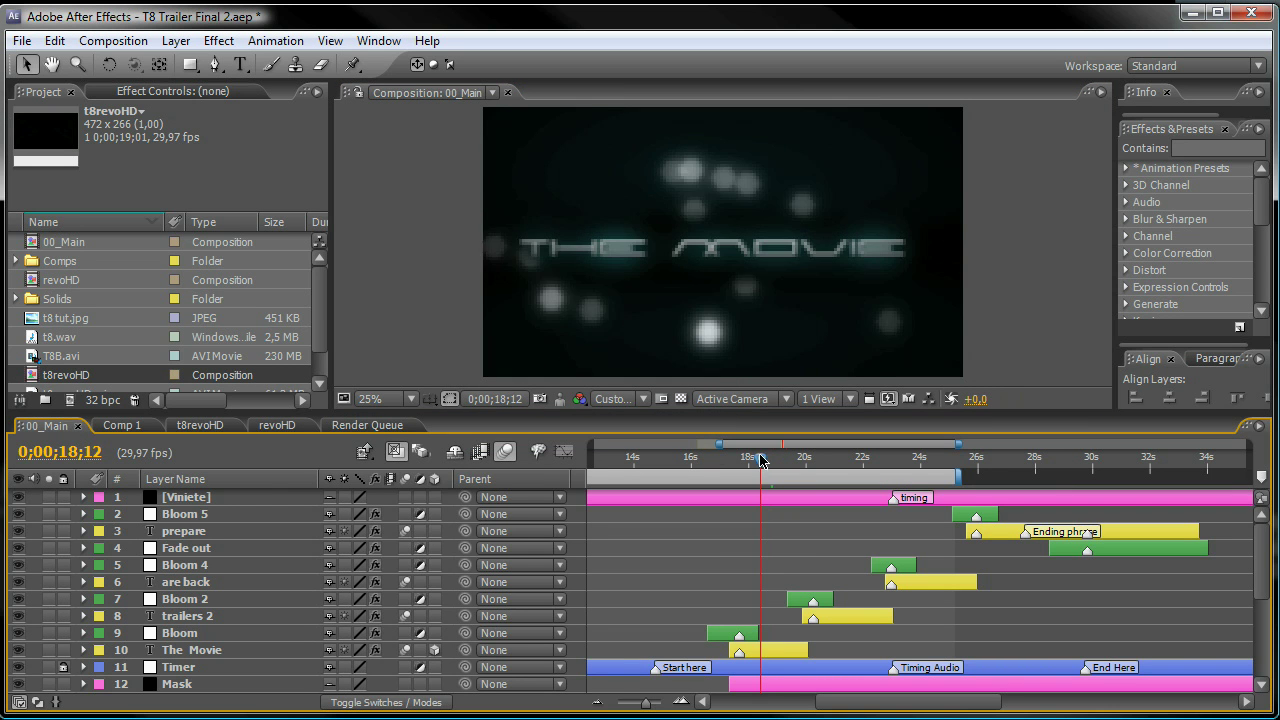
left_click(745, 459)
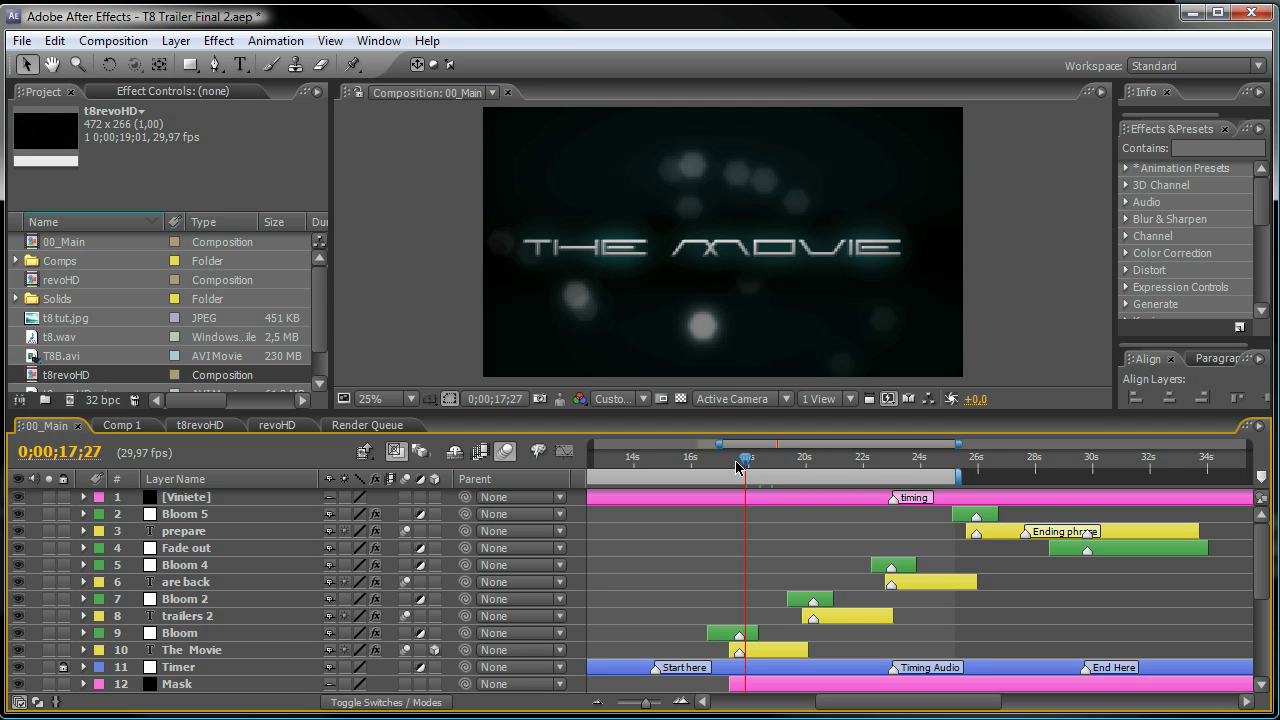
Solo the text layer The Movie so only that title renders.
mouse_move(277, 415)
left_mouse_down()
mouse_move(277, 215)
mouse_move(277, 424)
left_mouse_up()
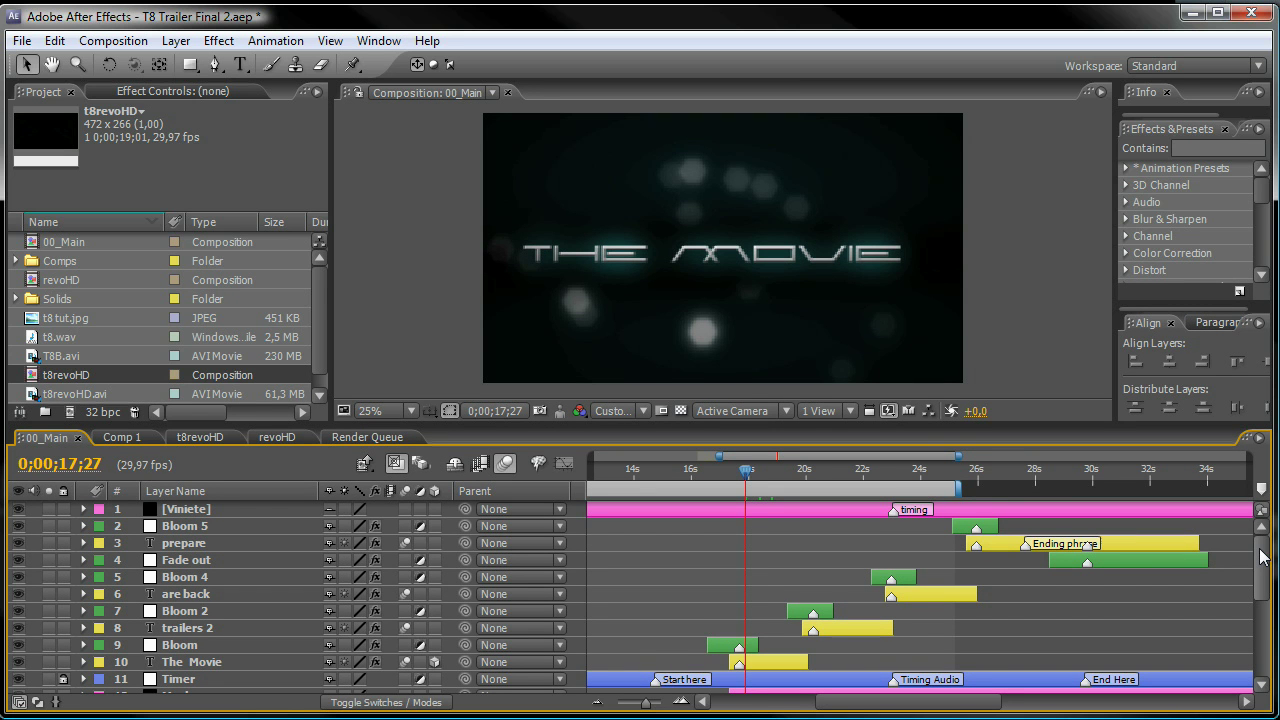
mouse_move(1262, 560)
left_mouse_down()
mouse_move(1260, 650)
mouse_move(1260, 570)
left_mouse_up()
left_click_drag(1260, 567, 1256, 666)
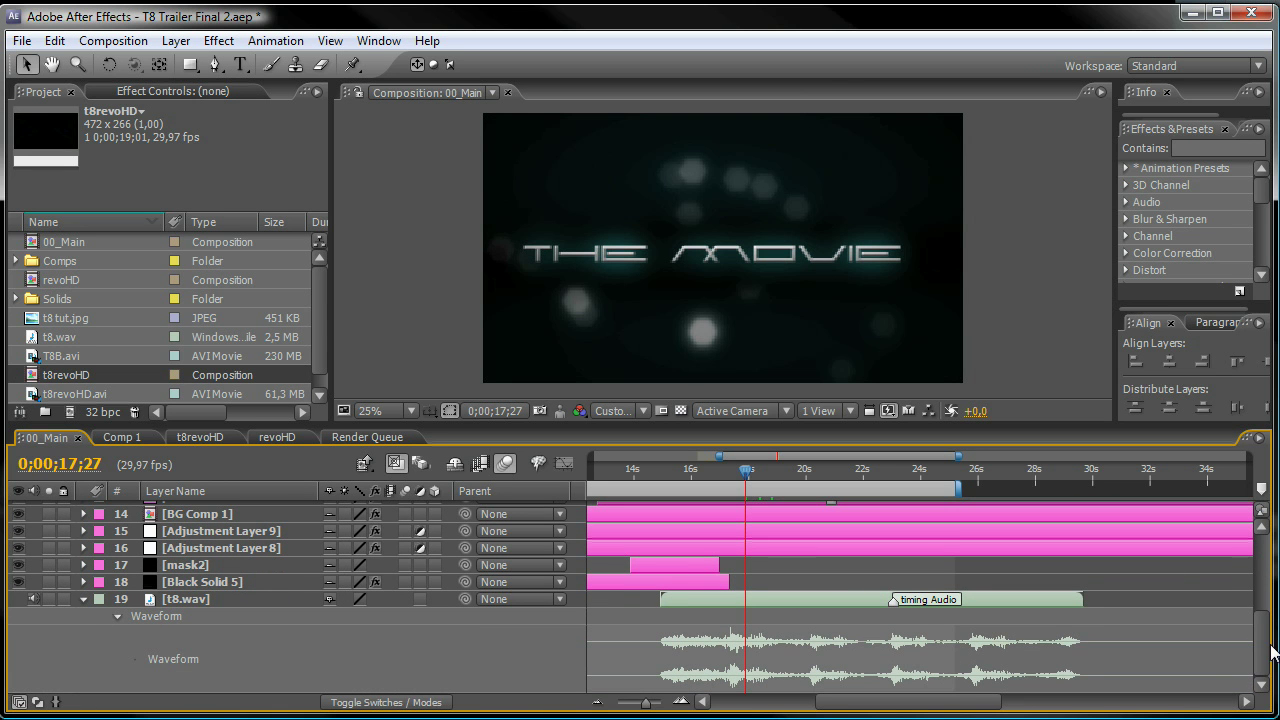
left_click_drag(1270, 652, 1263, 626)
scroll(746, 658, "up", 3)
left_click(778, 662)
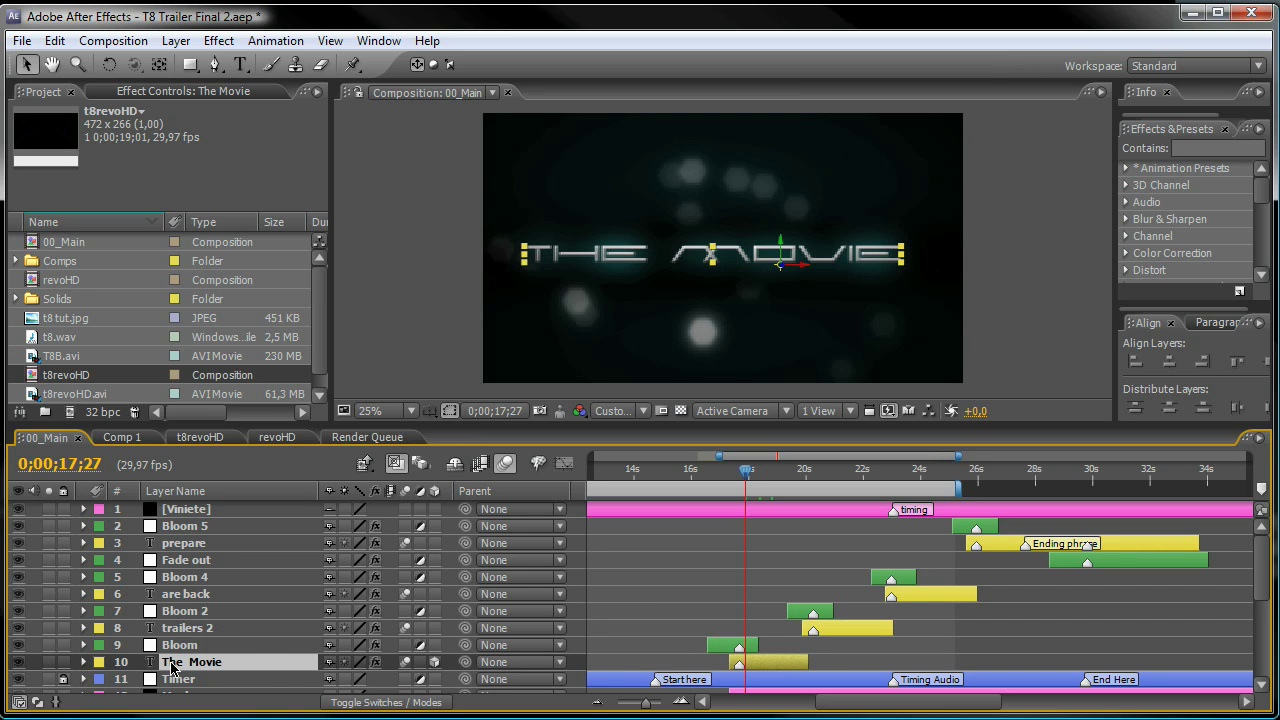
left_click(49, 662)
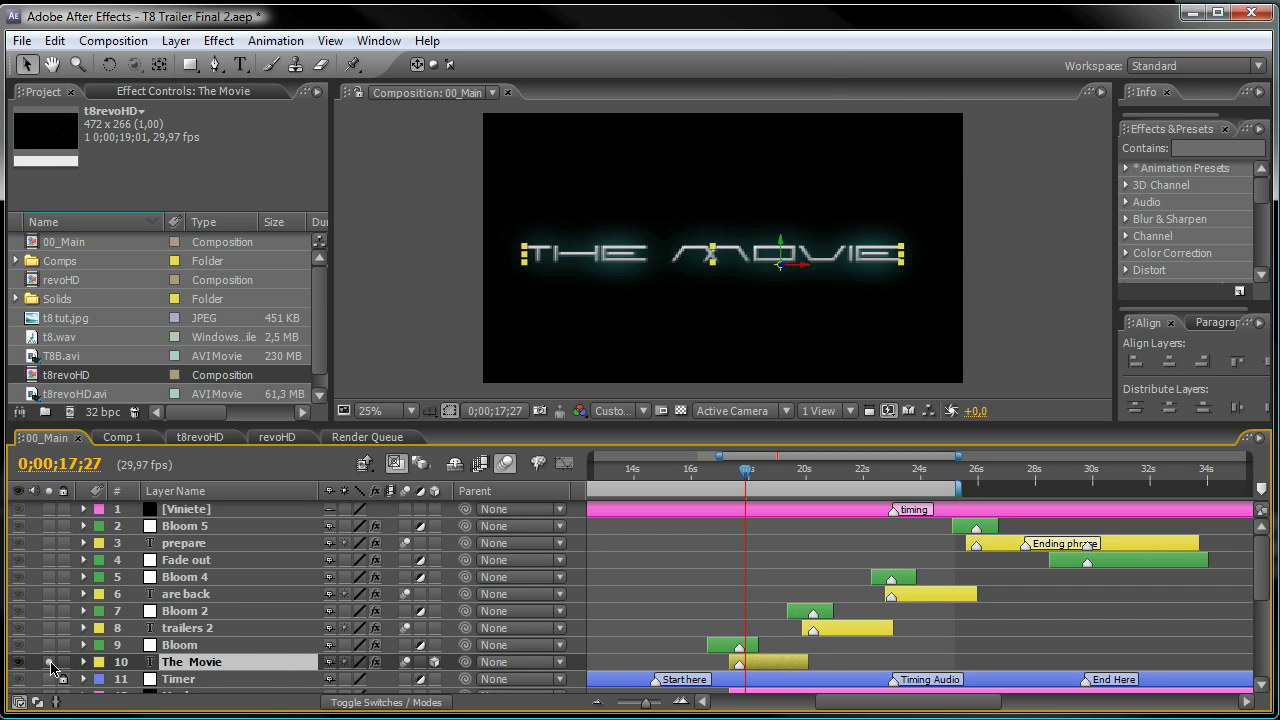
Replace the soloed title's text with "super fast" and turn off the layer's solo.
double_click(793, 668)
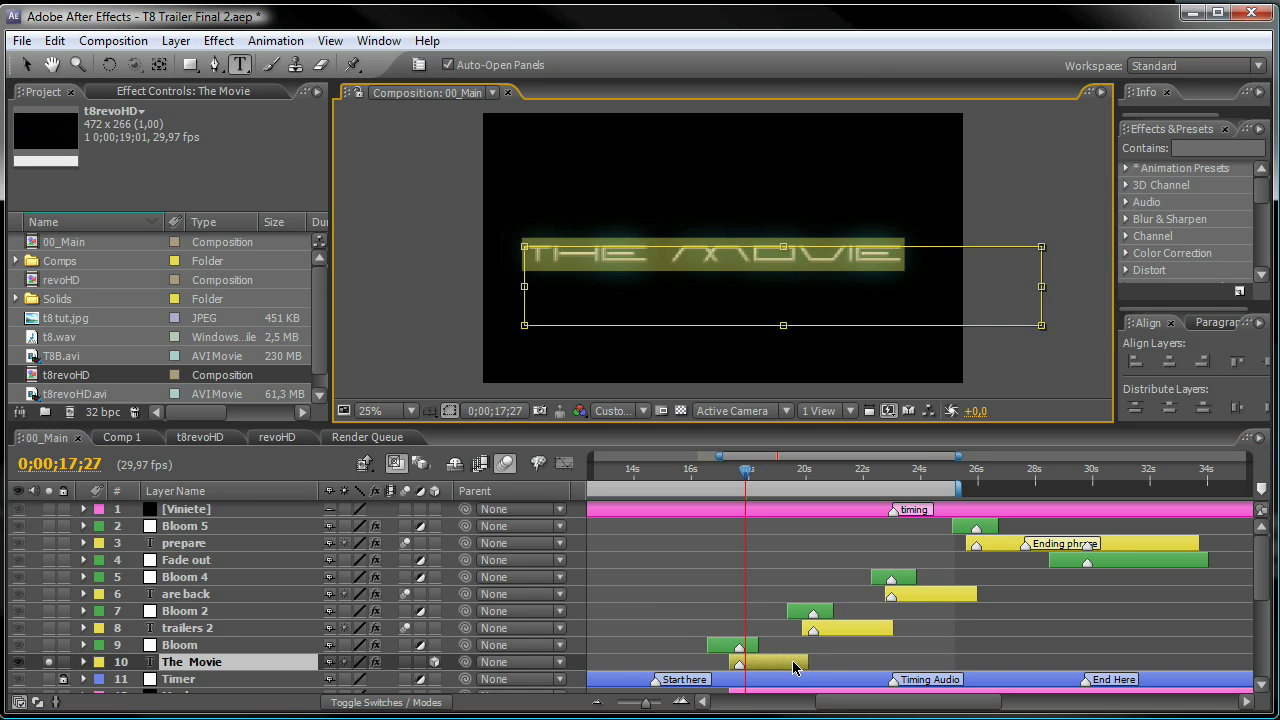
type("Super")
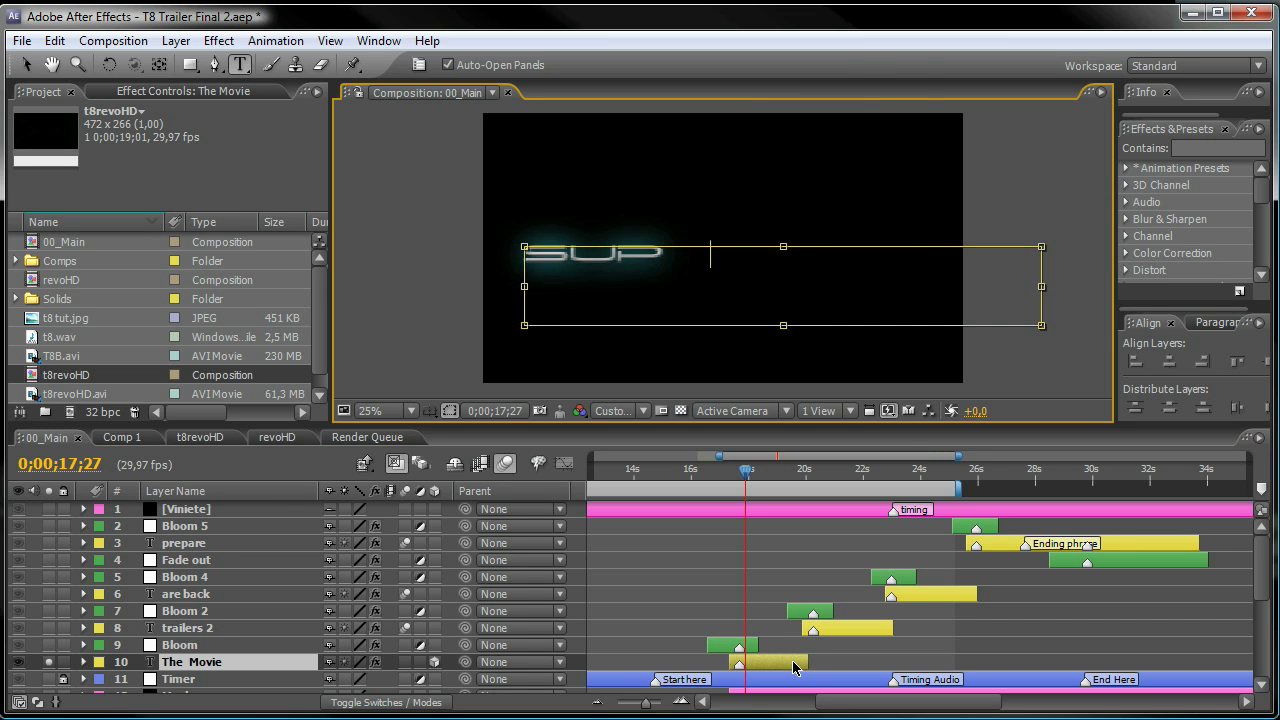
type(" Fast")
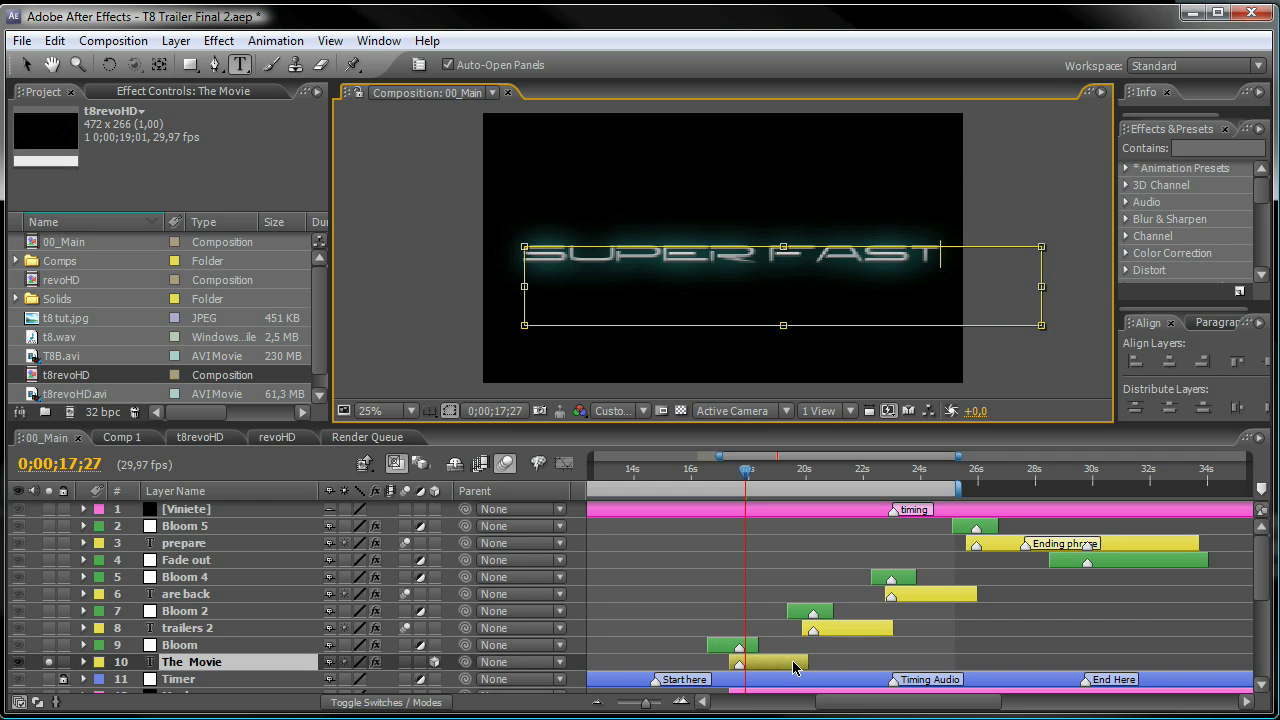
left_click(193, 648)
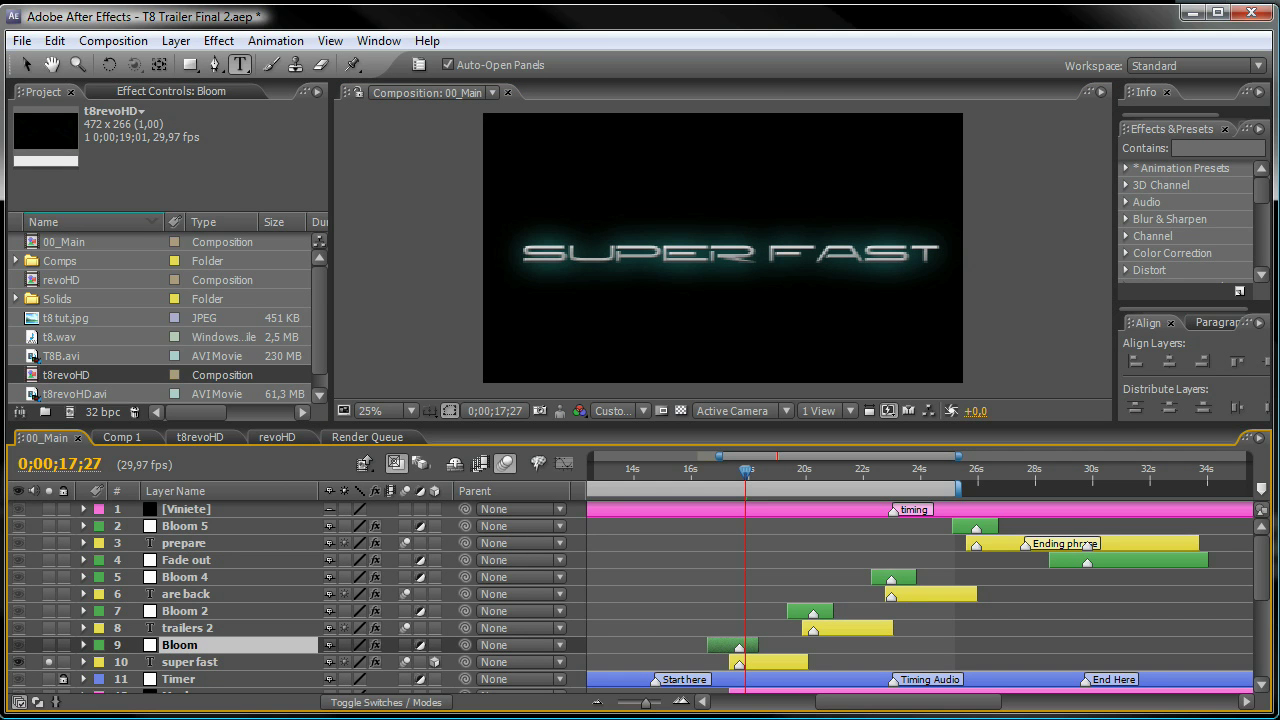
left_click_drag(746, 470, 756, 495)
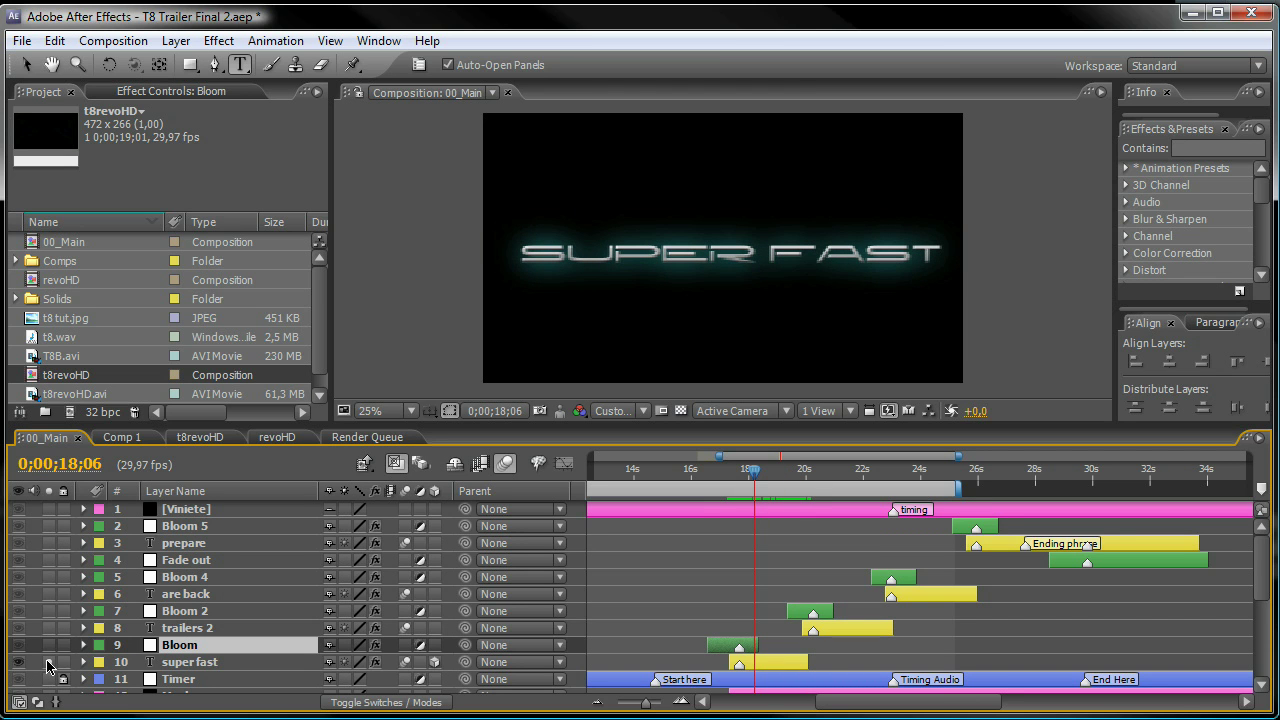
left_click(47, 664)
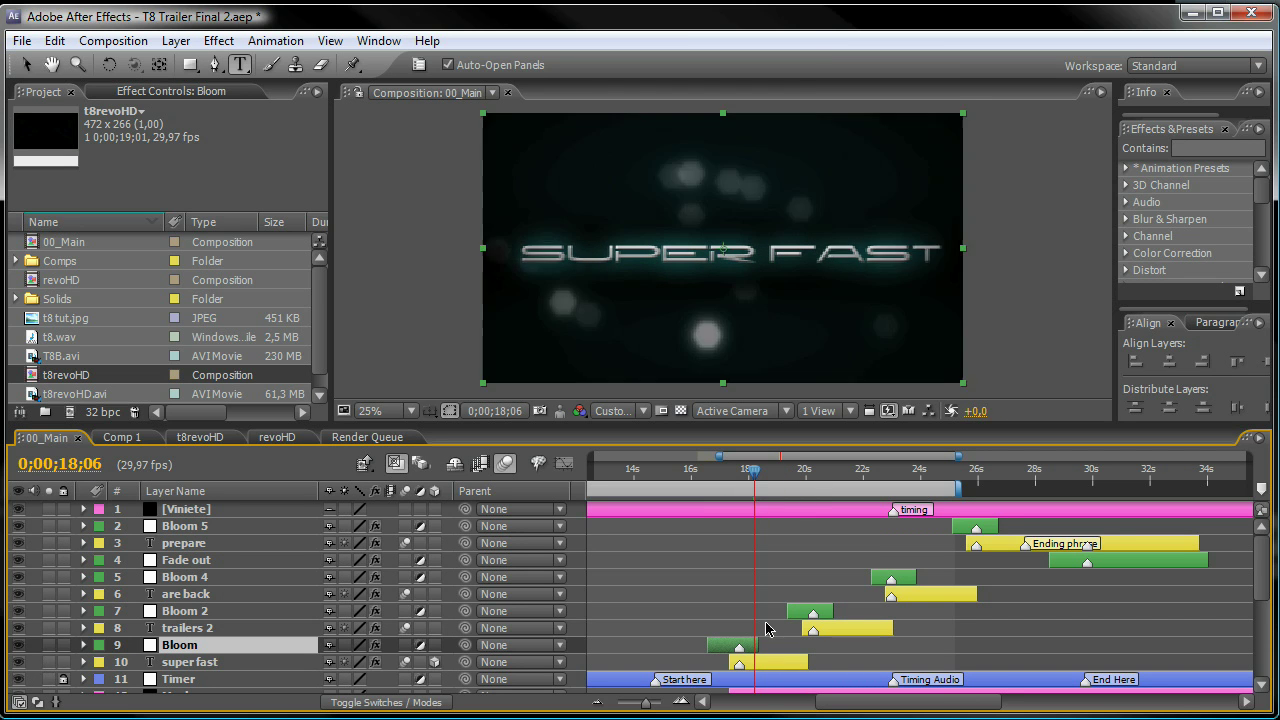
Hide the particleBlurred layer and scrub the title to about 19;19 to check playback speed.
left_click_drag(1262, 590, 1254, 658)
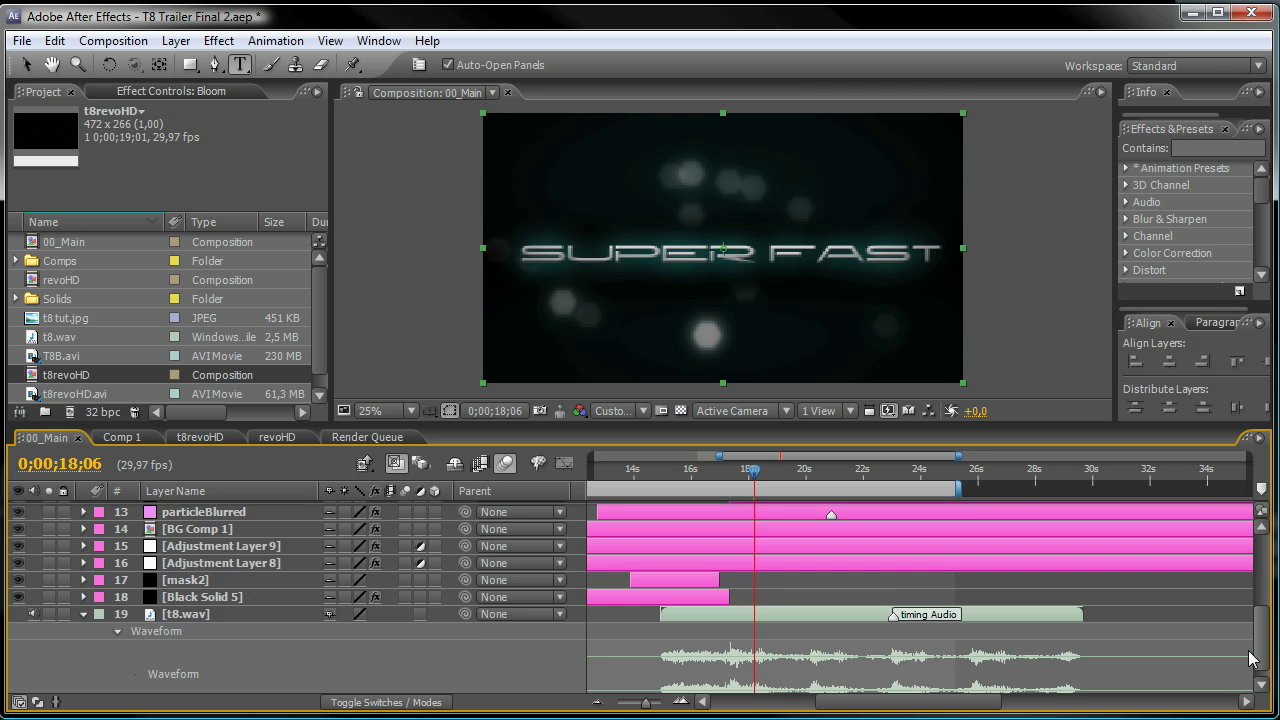
left_click_drag(1250, 658, 1260, 629)
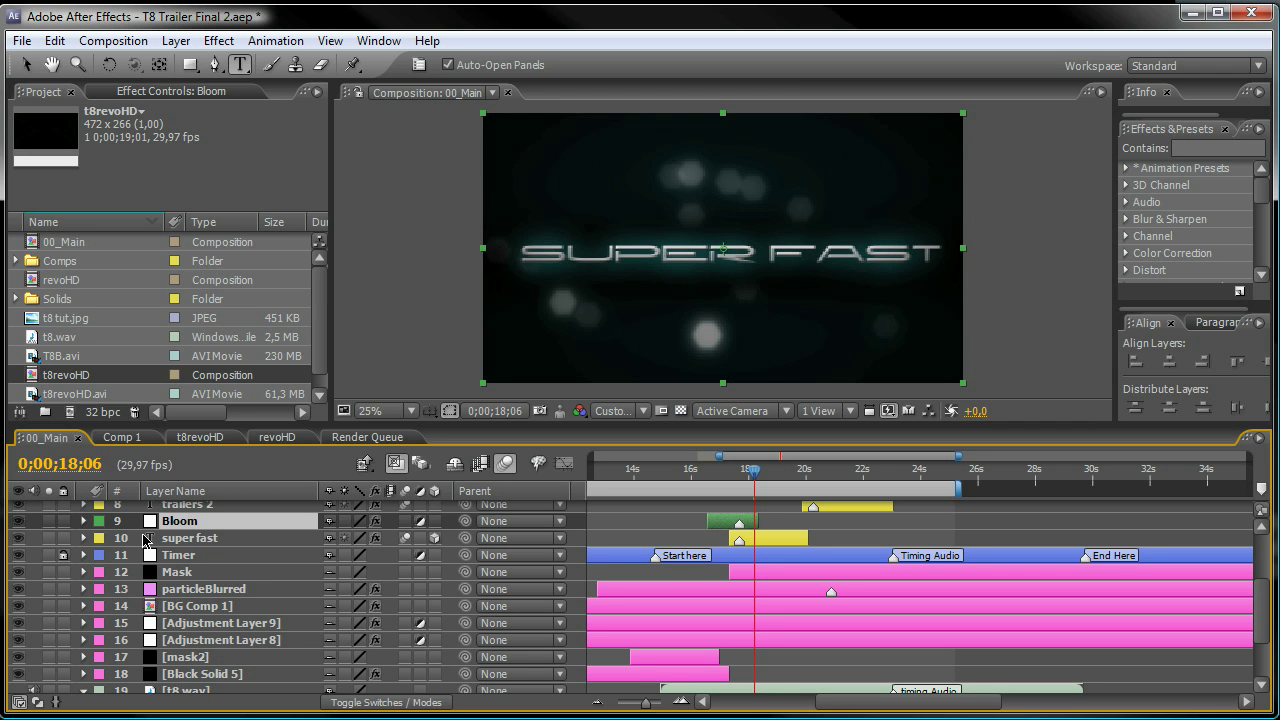
left_click(197, 589)
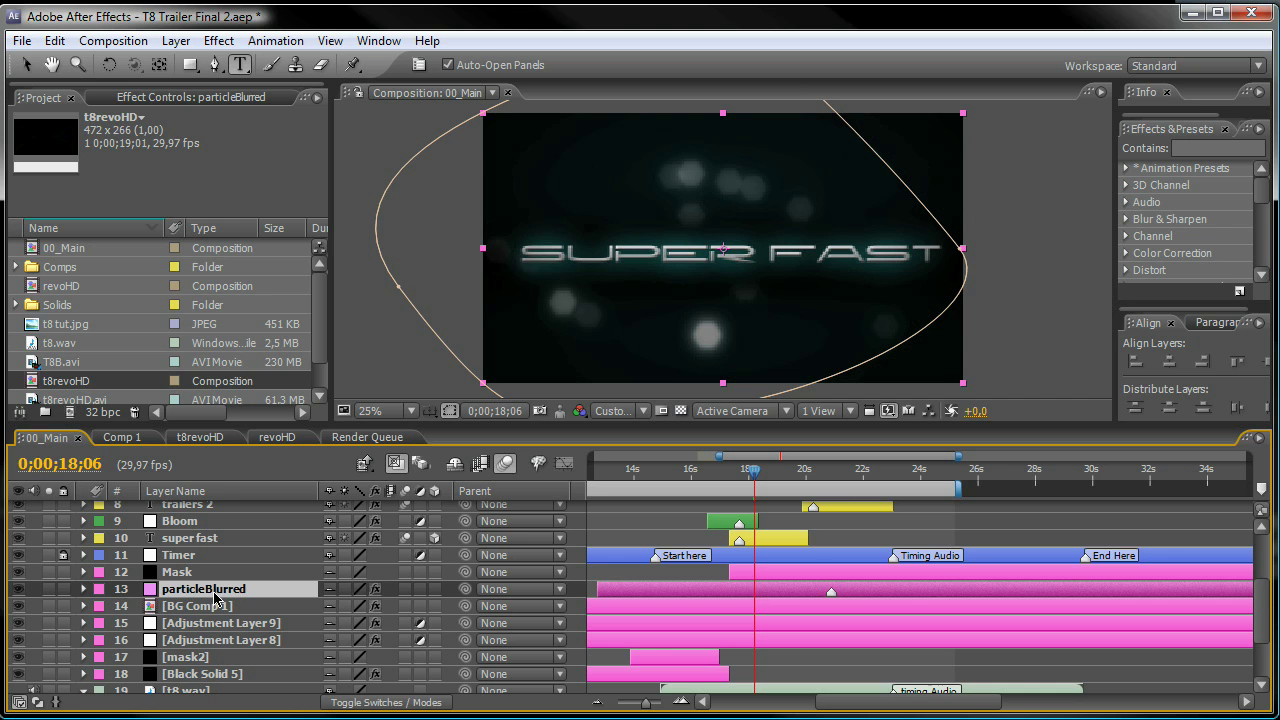
left_click(18, 590)
left_click_drag(755, 483, 798, 473)
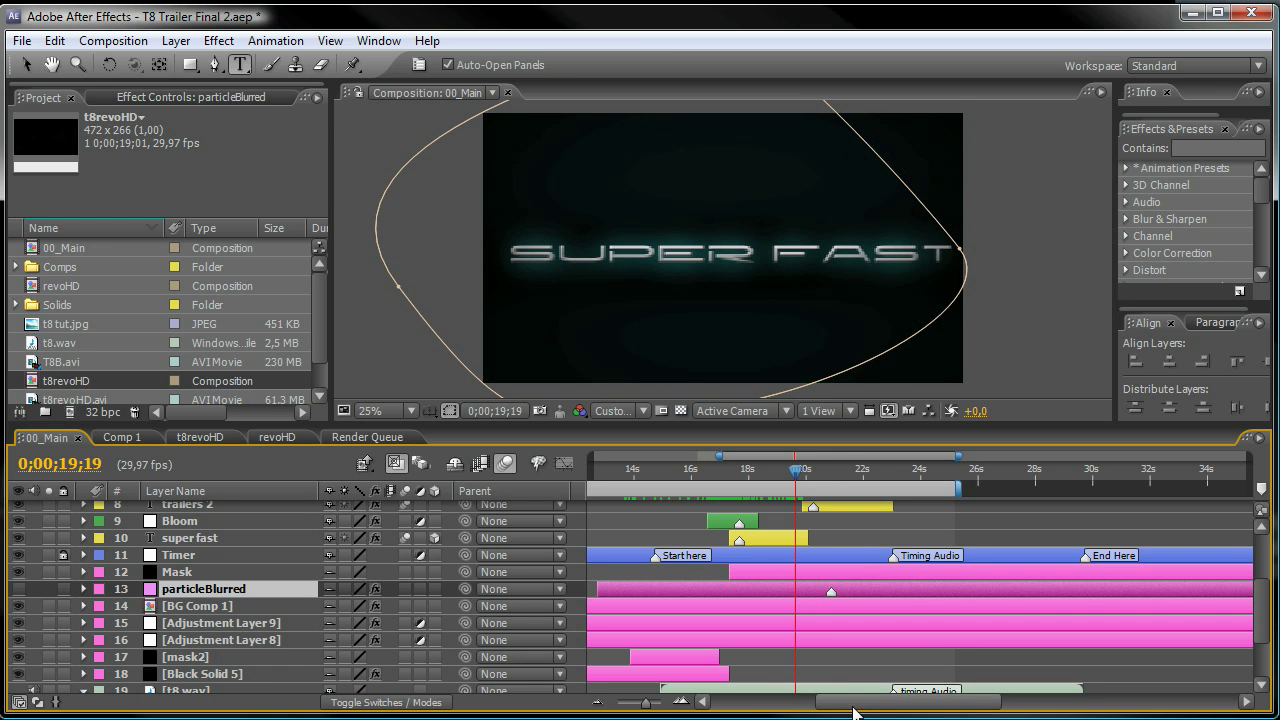
Shorten the work area to about 17–21 seconds around the super fast title and run a RAM preview.
left_click_drag(645, 708, 618, 705)
left_click_drag(696, 489, 775, 458)
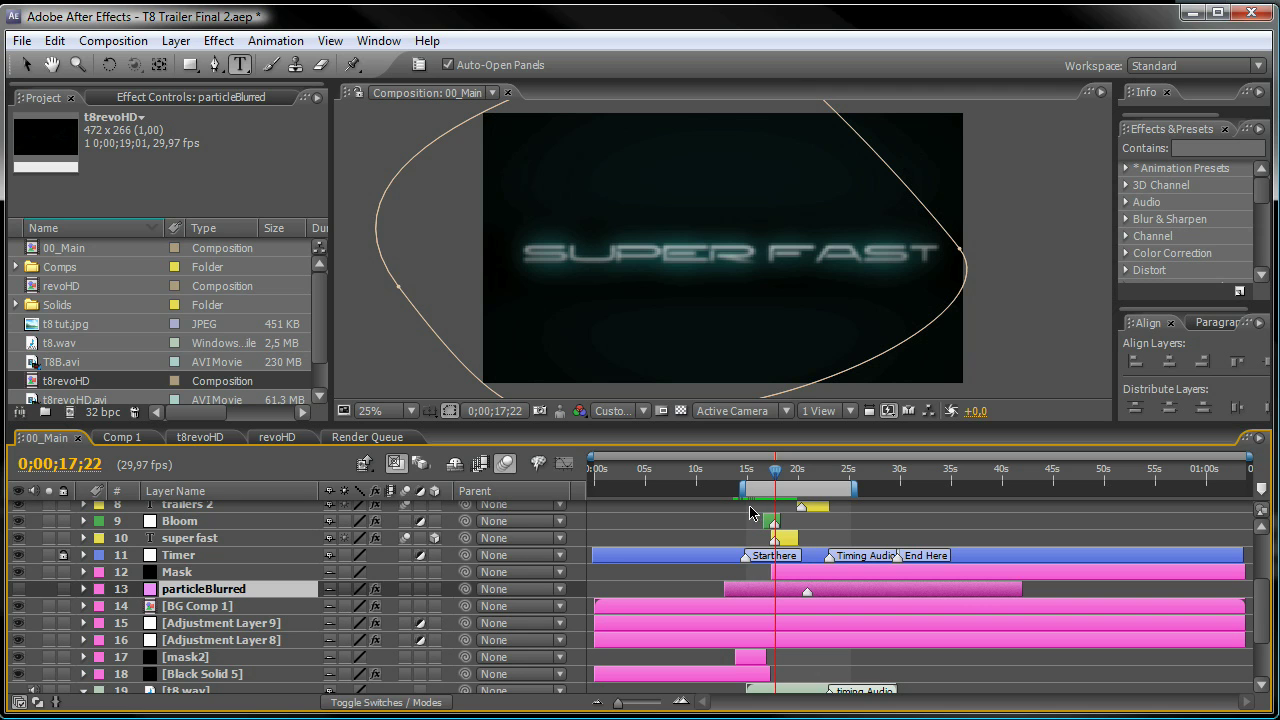
left_click_drag(740, 490, 771, 491)
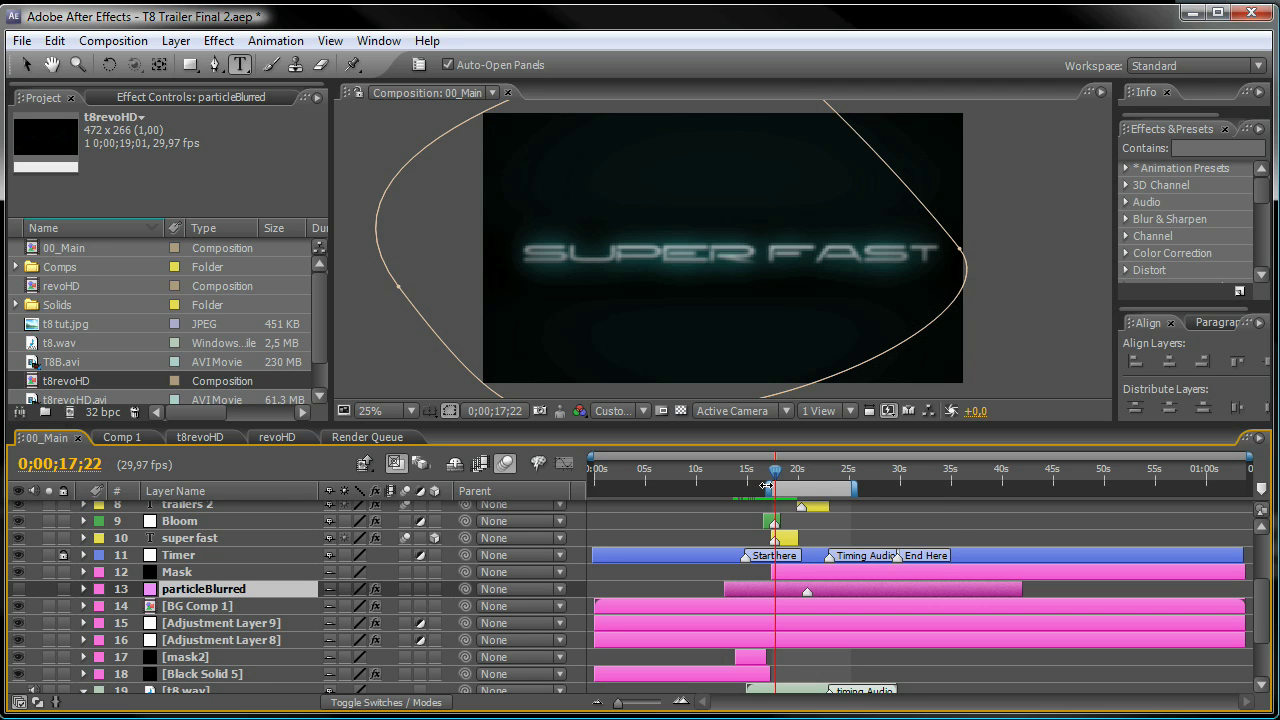
left_click_drag(853, 488, 808, 494)
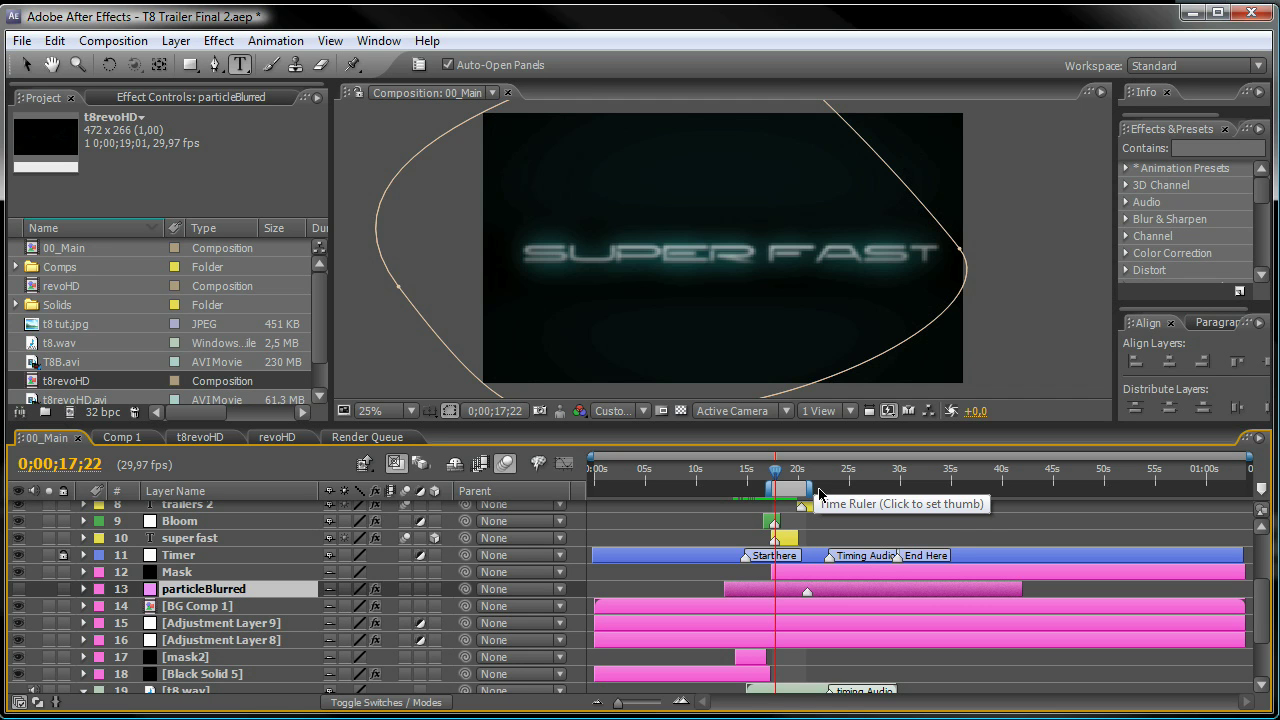
key("KP_0")
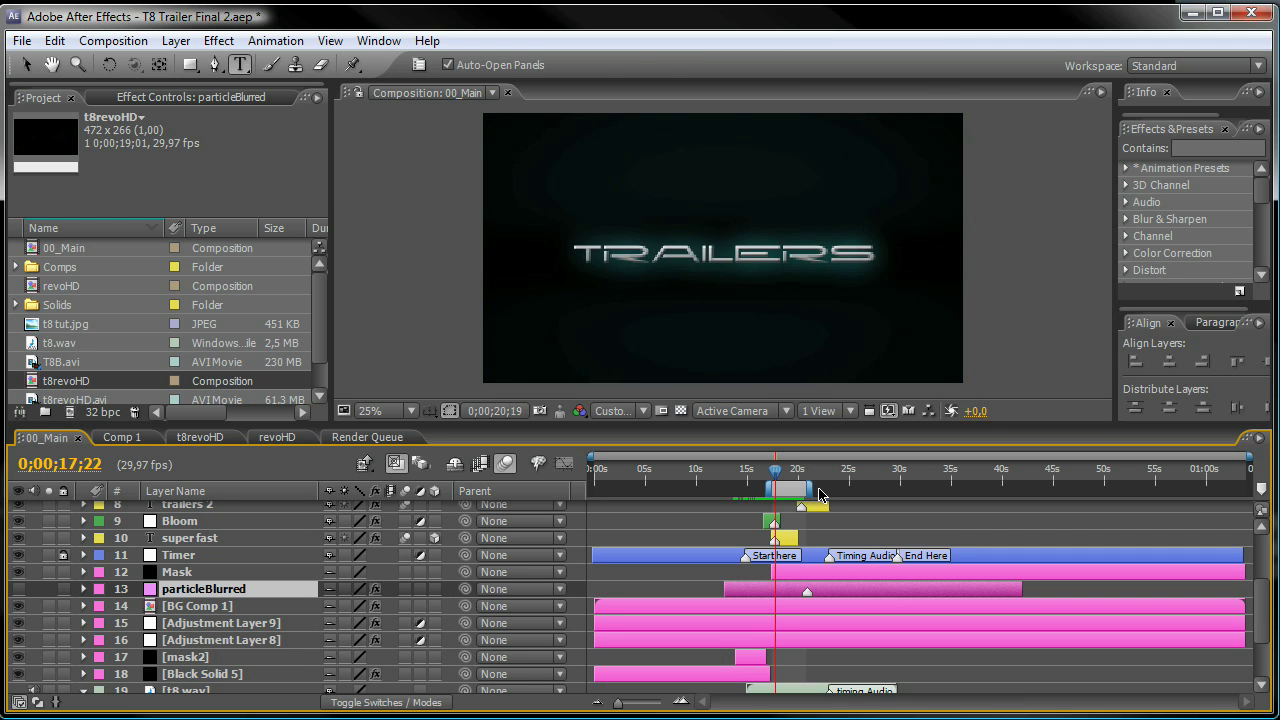
key("KP_0")
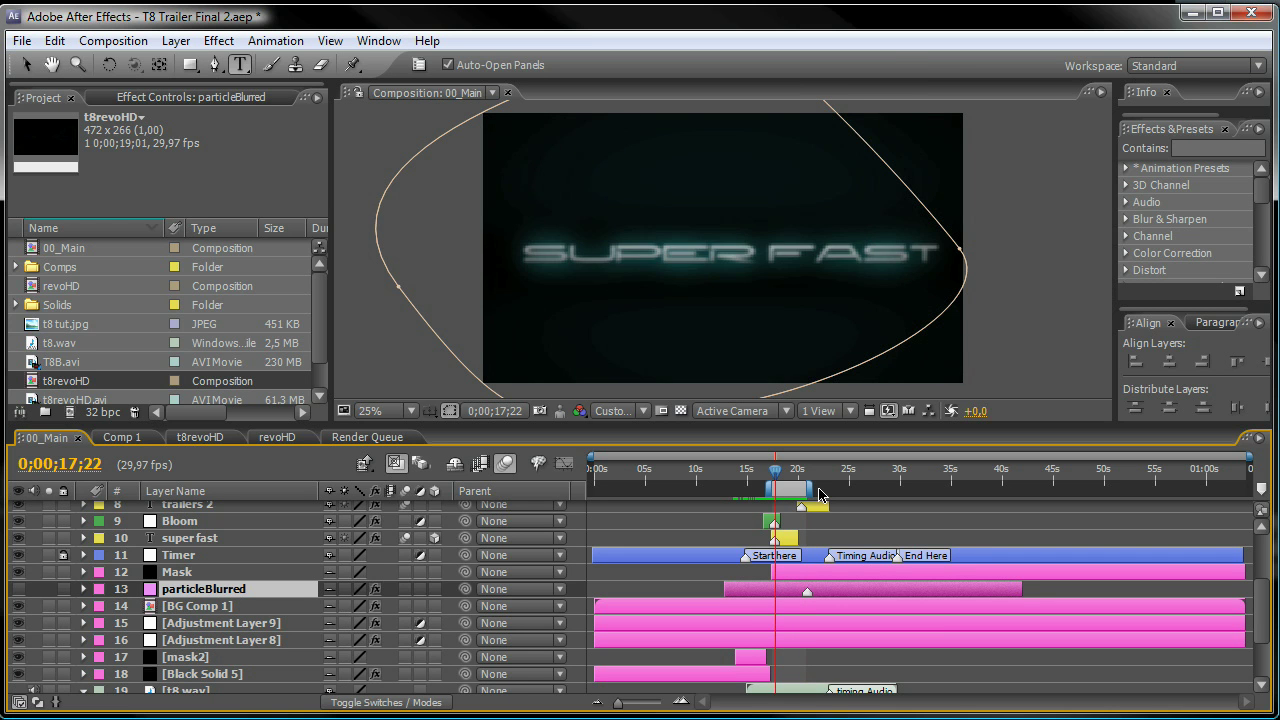
Widen the work area to about 13–25 seconds and preview only the t8.wav audio from 0;00;16;17.
mouse_move(774, 469)
left_mouse_down()
mouse_move(789, 469)
mouse_move(776, 470)
left_mouse_up()
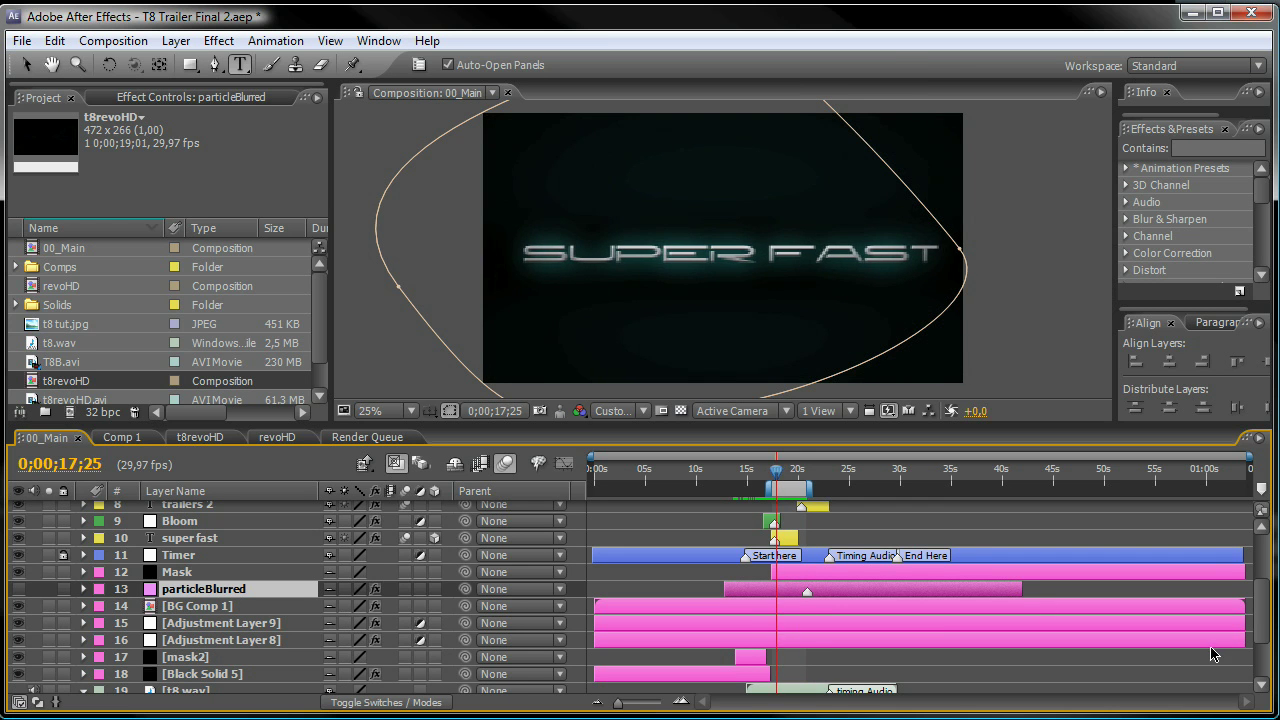
left_click_drag(1264, 615, 1262, 648)
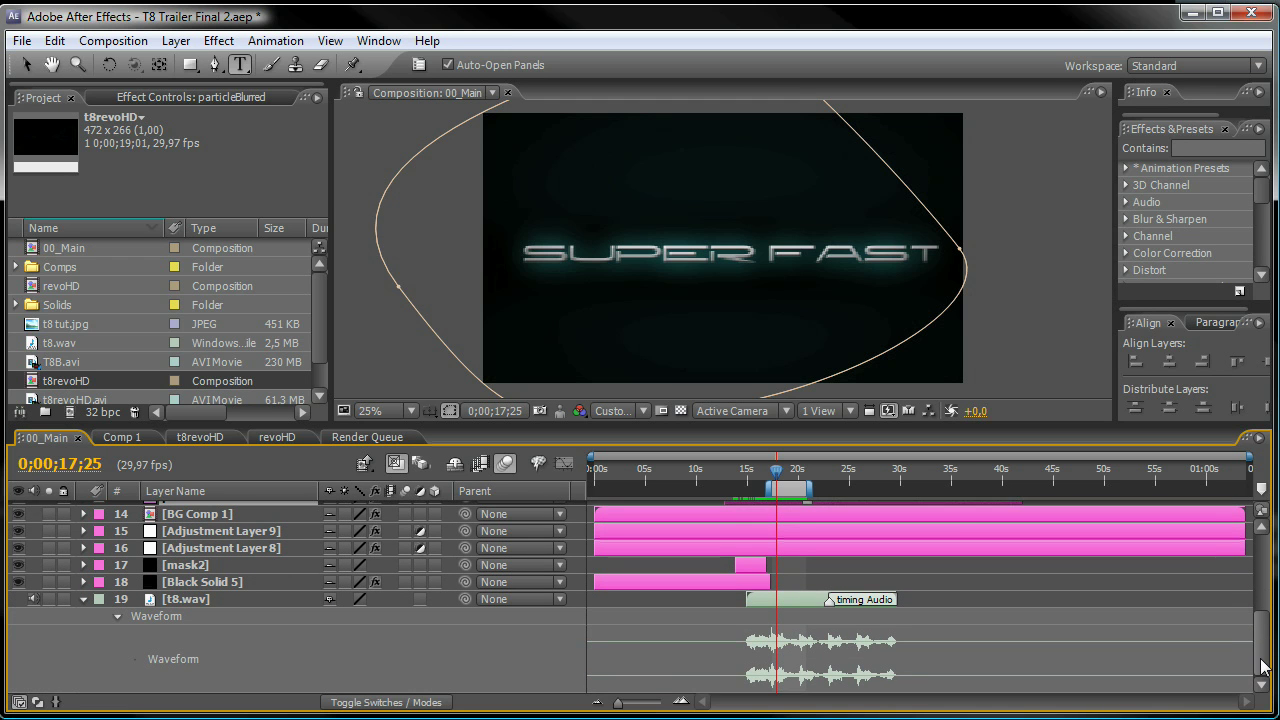
mouse_move(771, 490)
left_mouse_down()
mouse_move(723, 490)
mouse_move(846, 475)
mouse_move(764, 472)
left_mouse_up()
left_click_drag(0, 512, 302, 556)
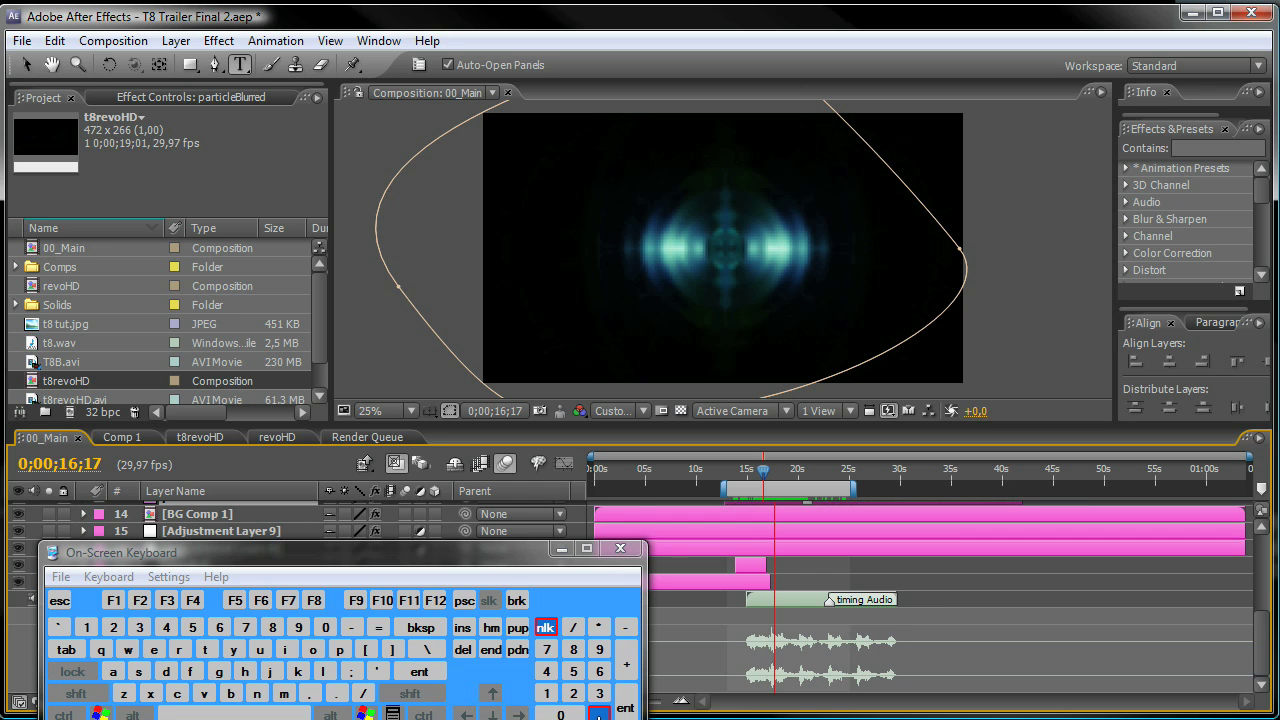
left_click_drag(598, 714, 600, 660)
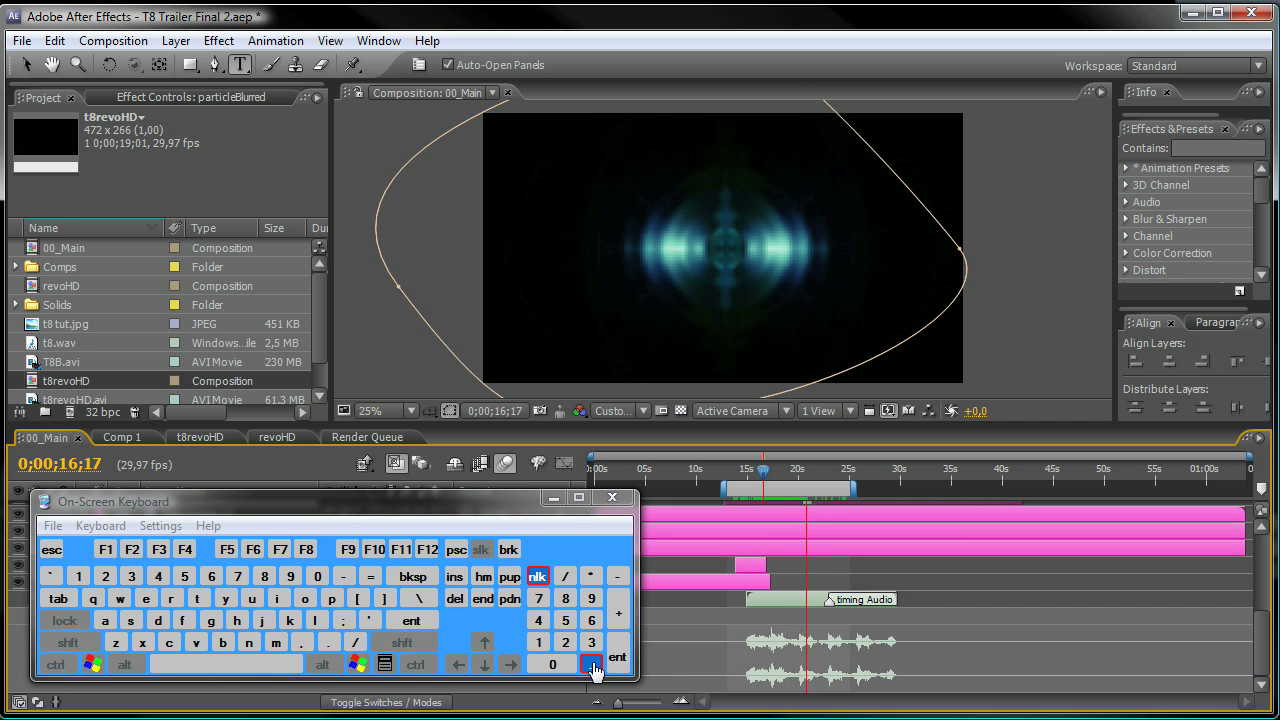
left_click(554, 498)
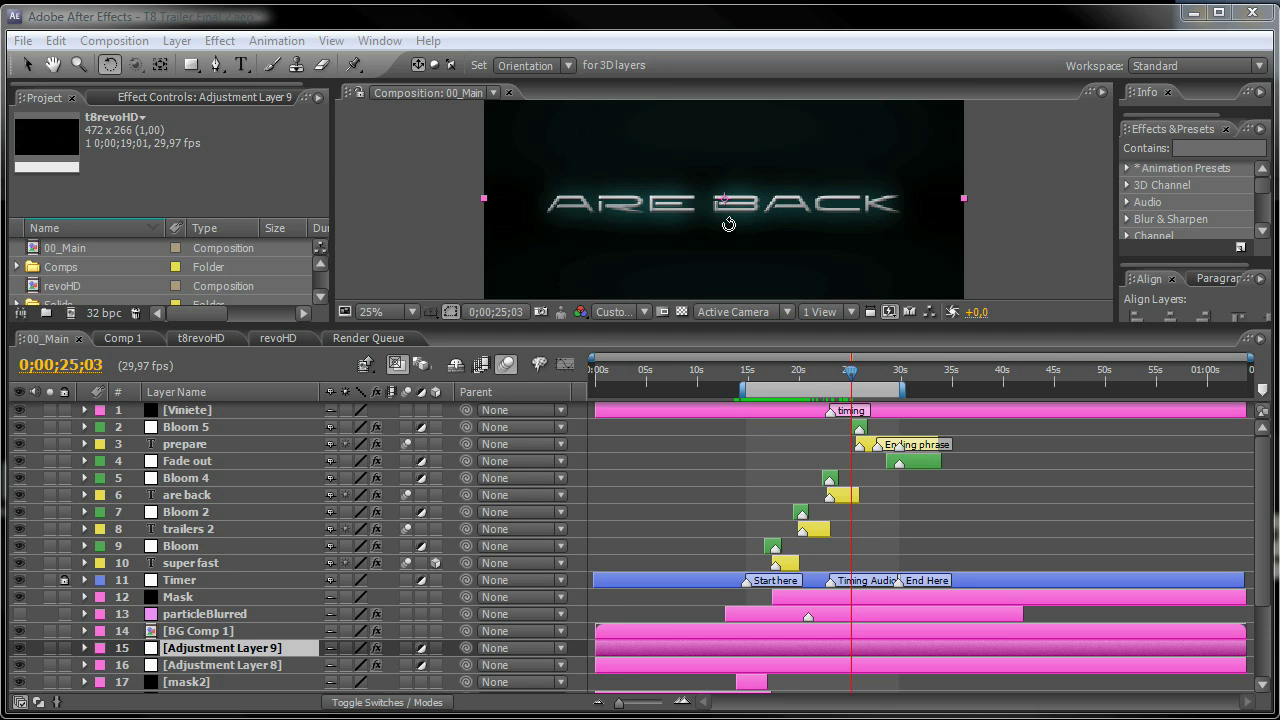
Add the 00_Main composition to the render queue and set its render resolution to Quarter.
left_click(110, 41)
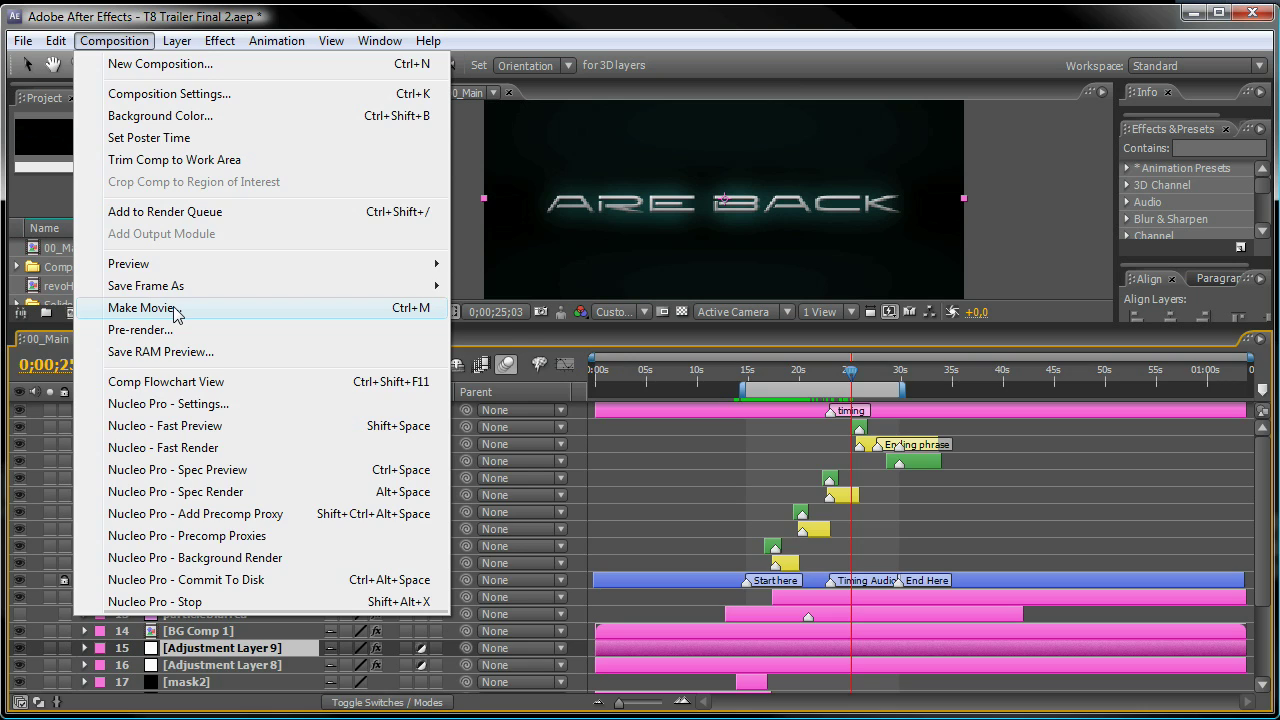
left_click(143, 308)
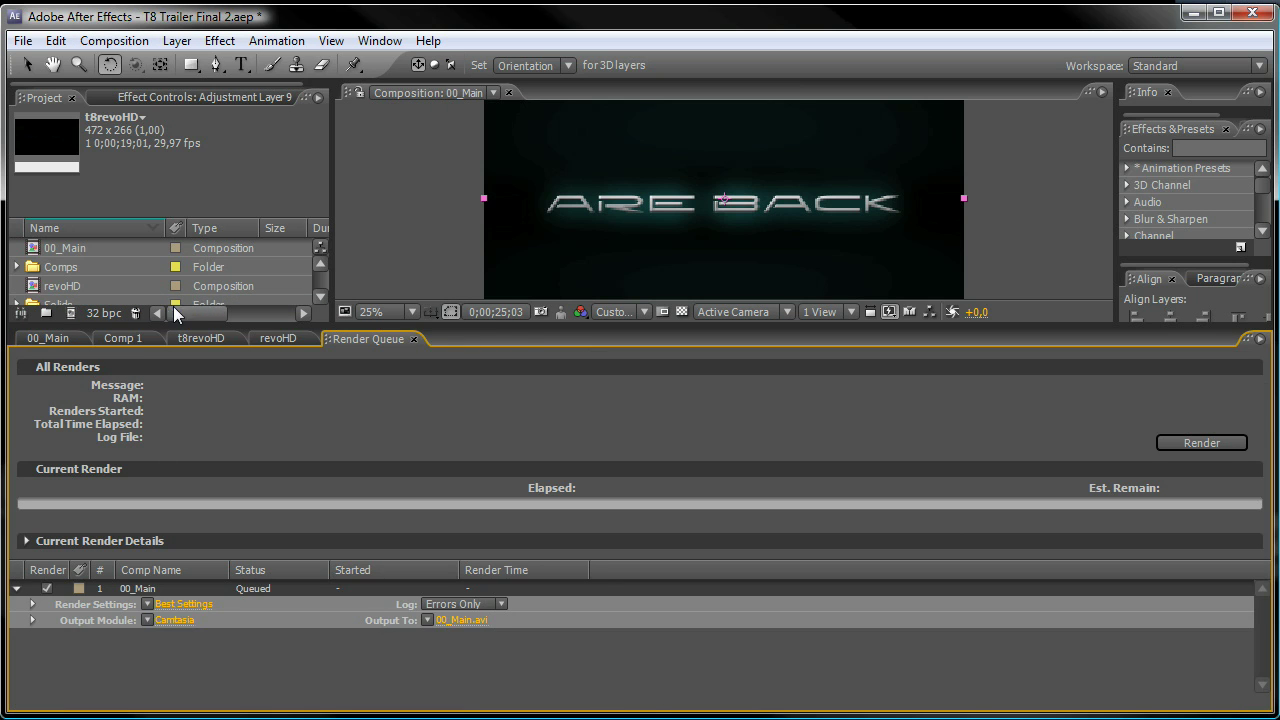
left_click(180, 605)
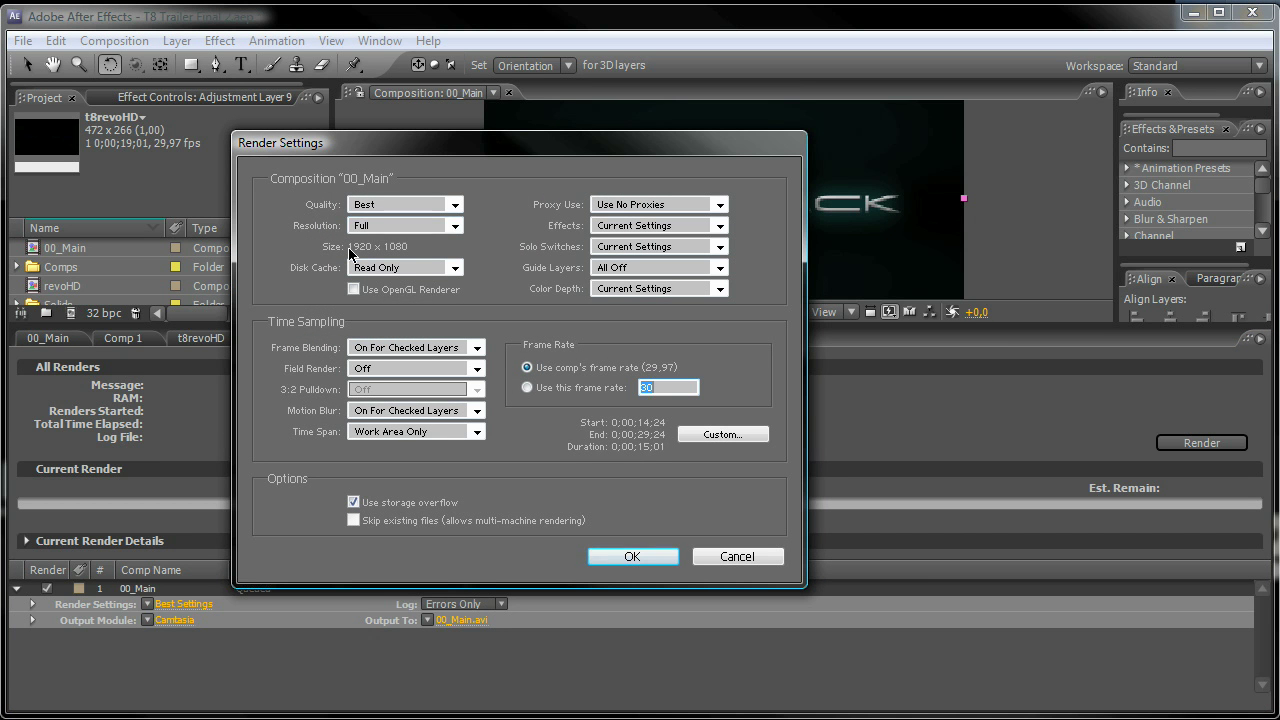
left_click(455, 227)
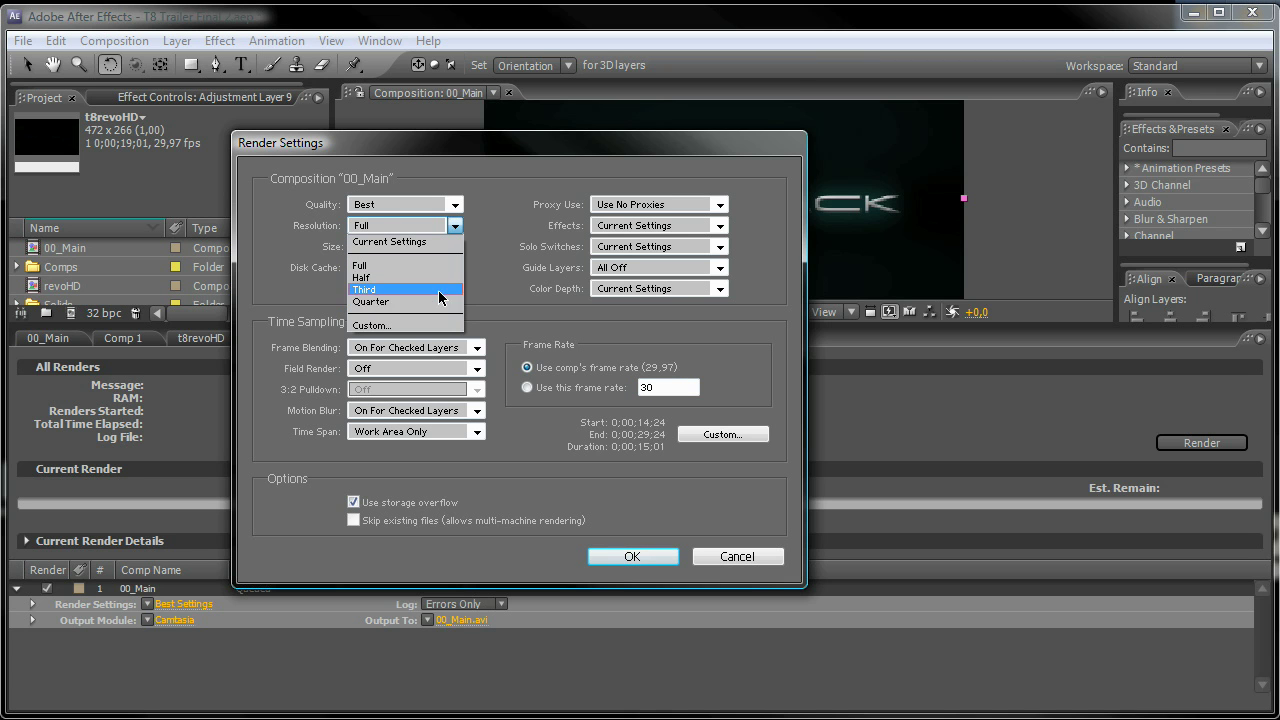
left_click(435, 302)
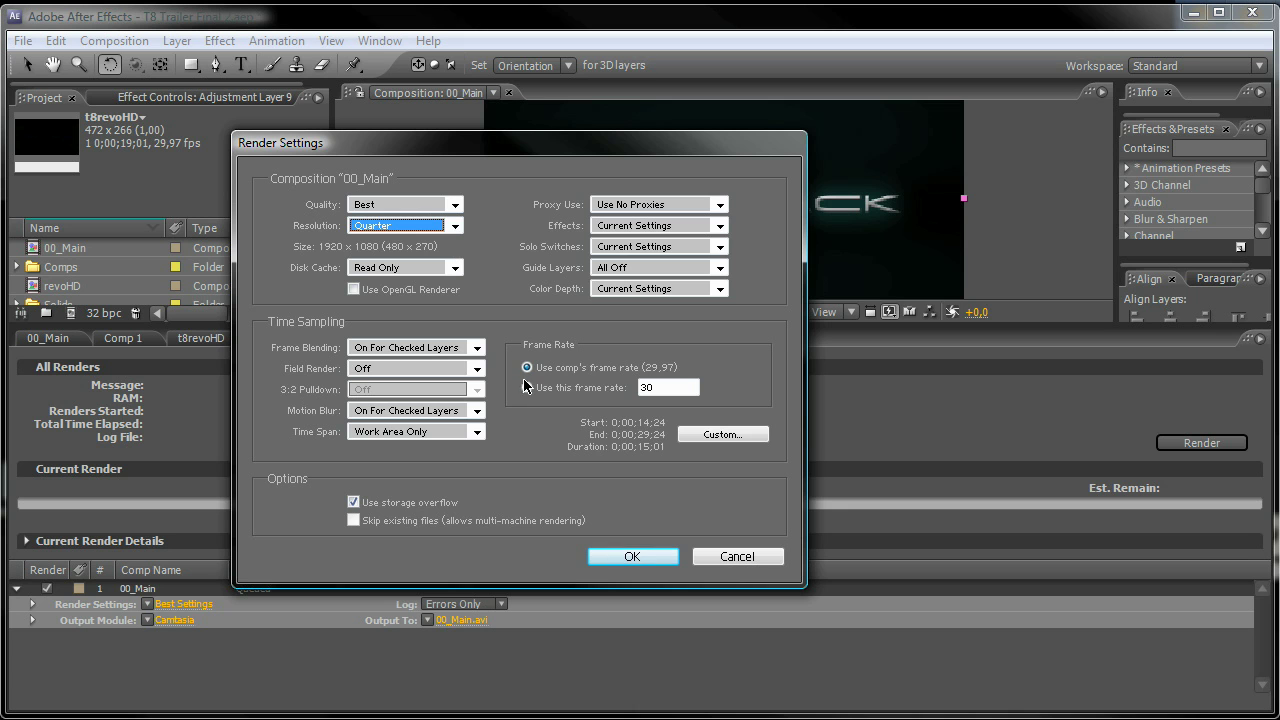
left_click(621, 558)
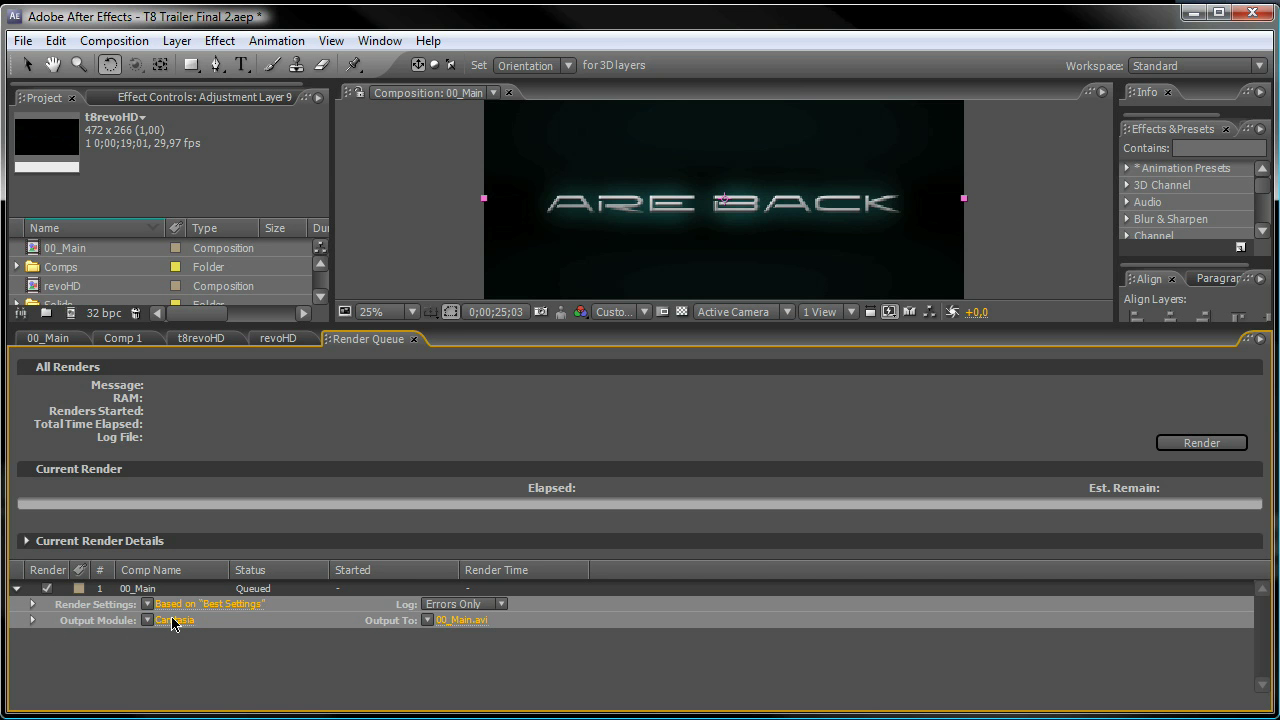
Set the output module format of the queued 00_Main render to QuickTime Movie.
left_click(172, 622)
left_click_drag(109, 80, 600, 70)
left_click(585, 157)
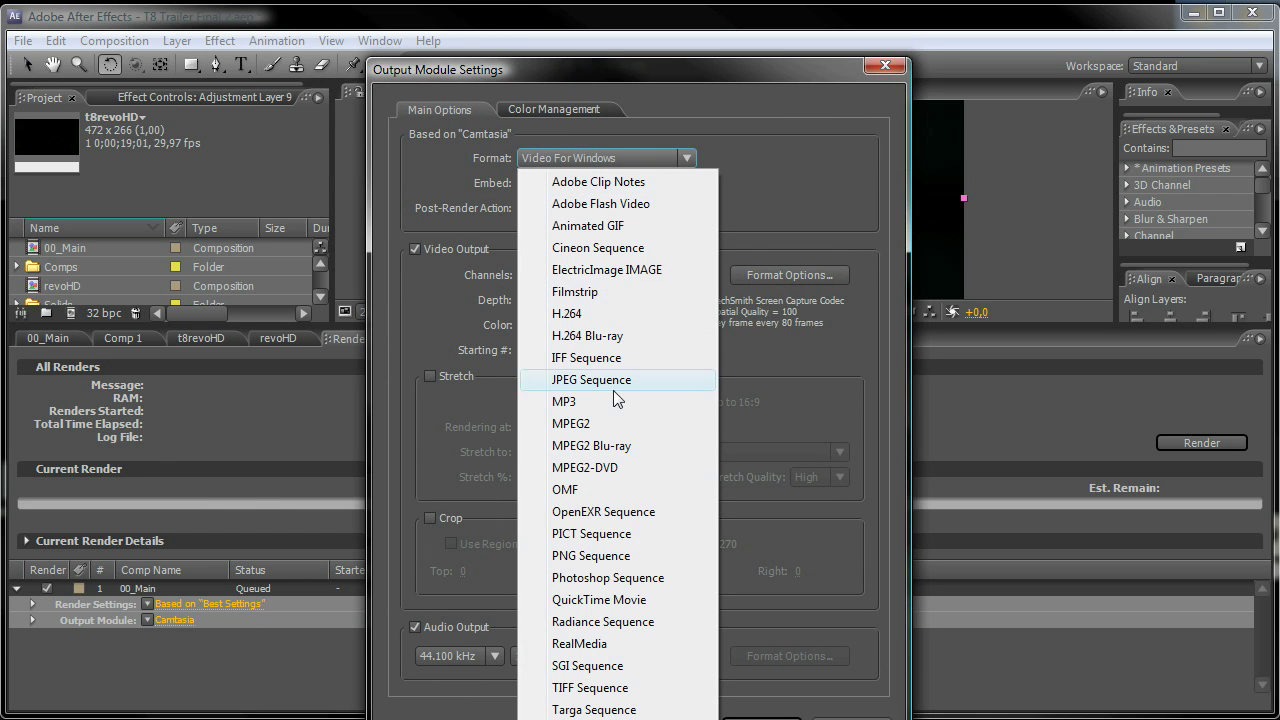
left_click(606, 600)
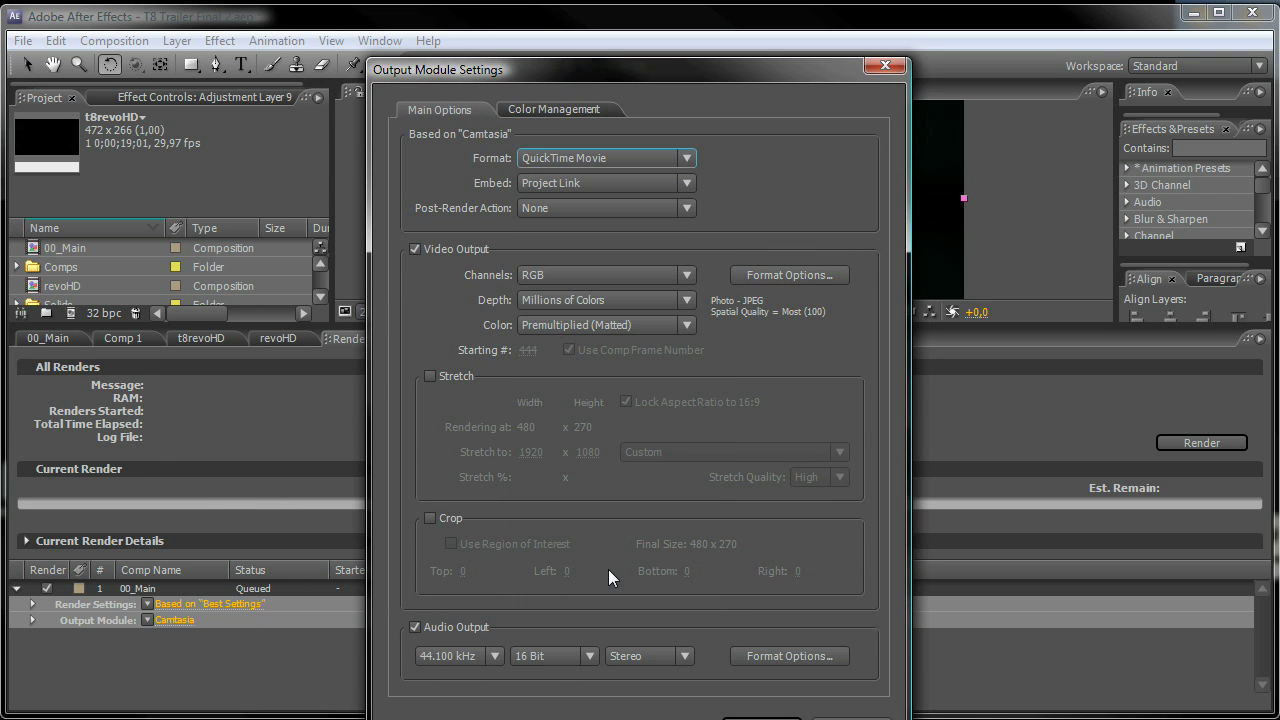
left_click(764, 272)
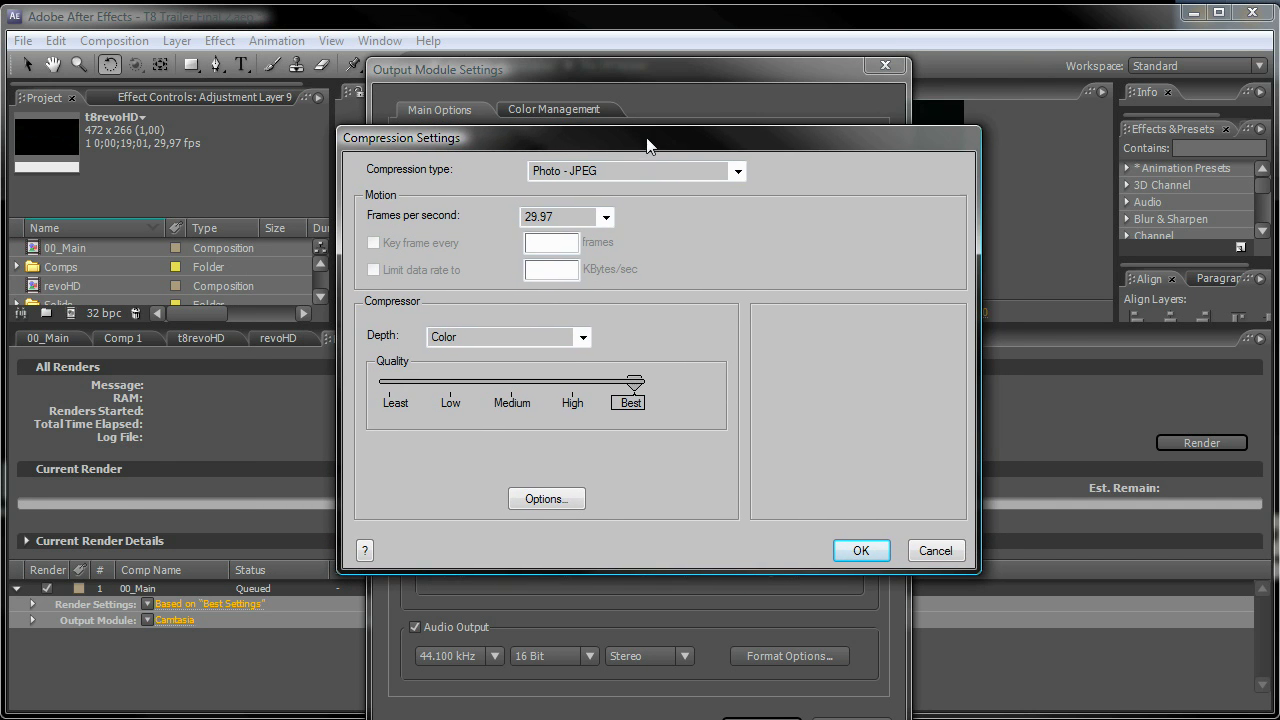
left_click(631, 170)
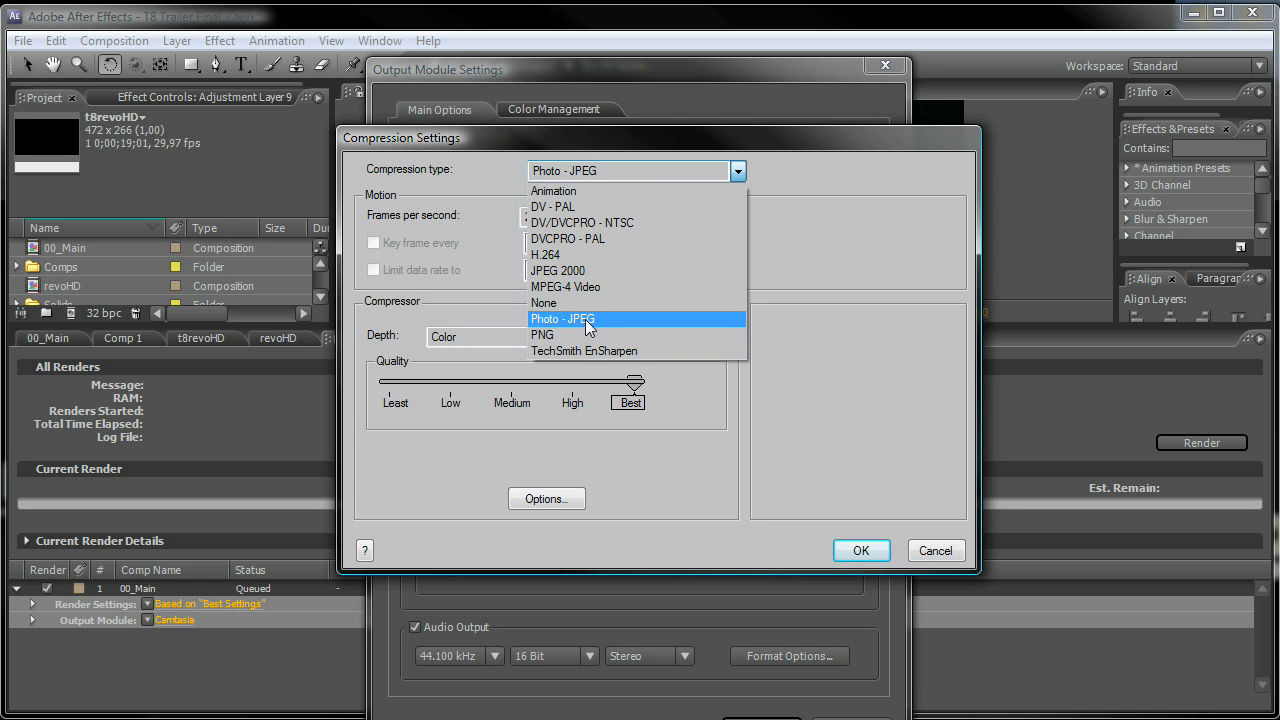
left_click(586, 321)
left_click_drag(634, 384, 621, 384)
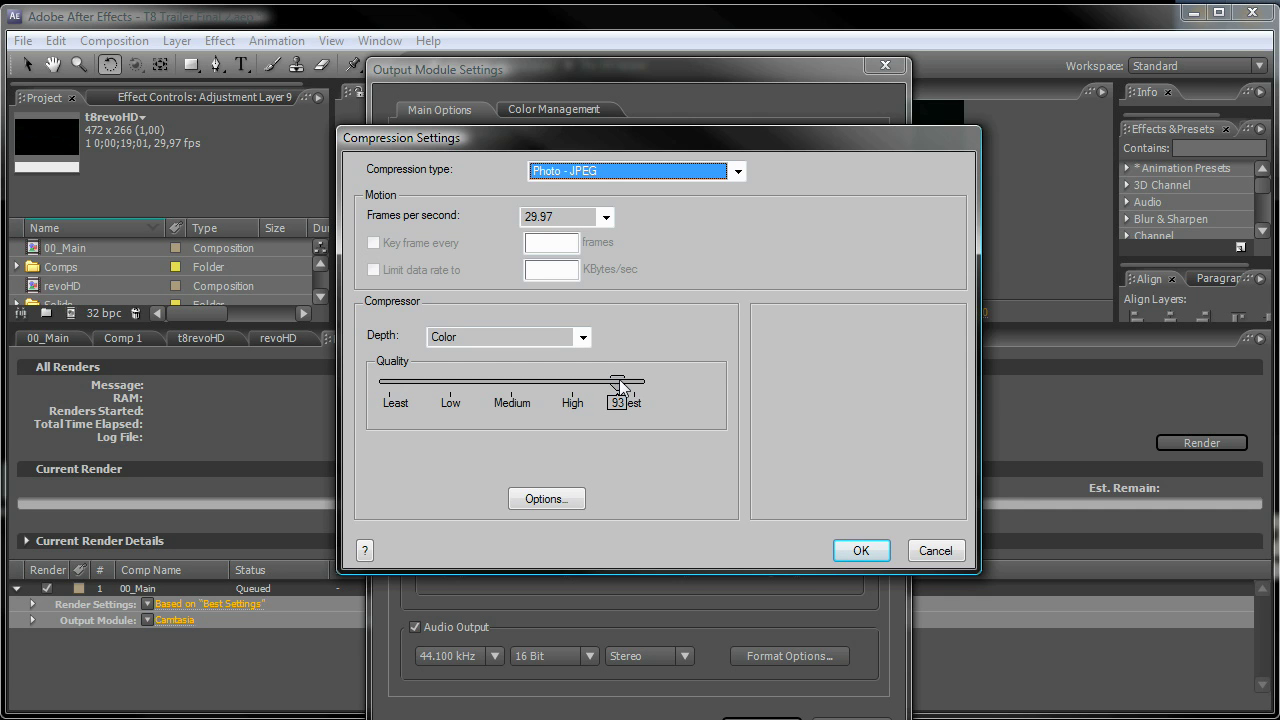
left_click(935, 551)
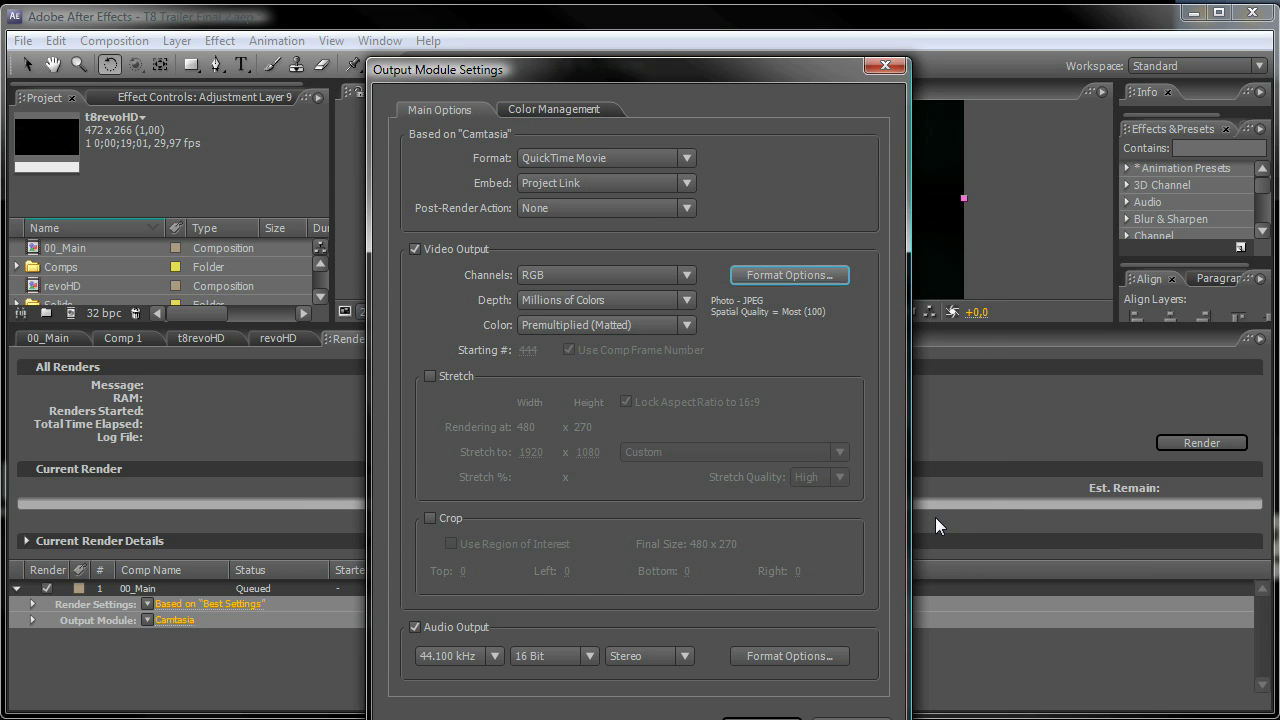
Keep audio output enabled, accept the output module settings, and check the movie's save location without changing it.
left_click(415, 627)
left_click(415, 627)
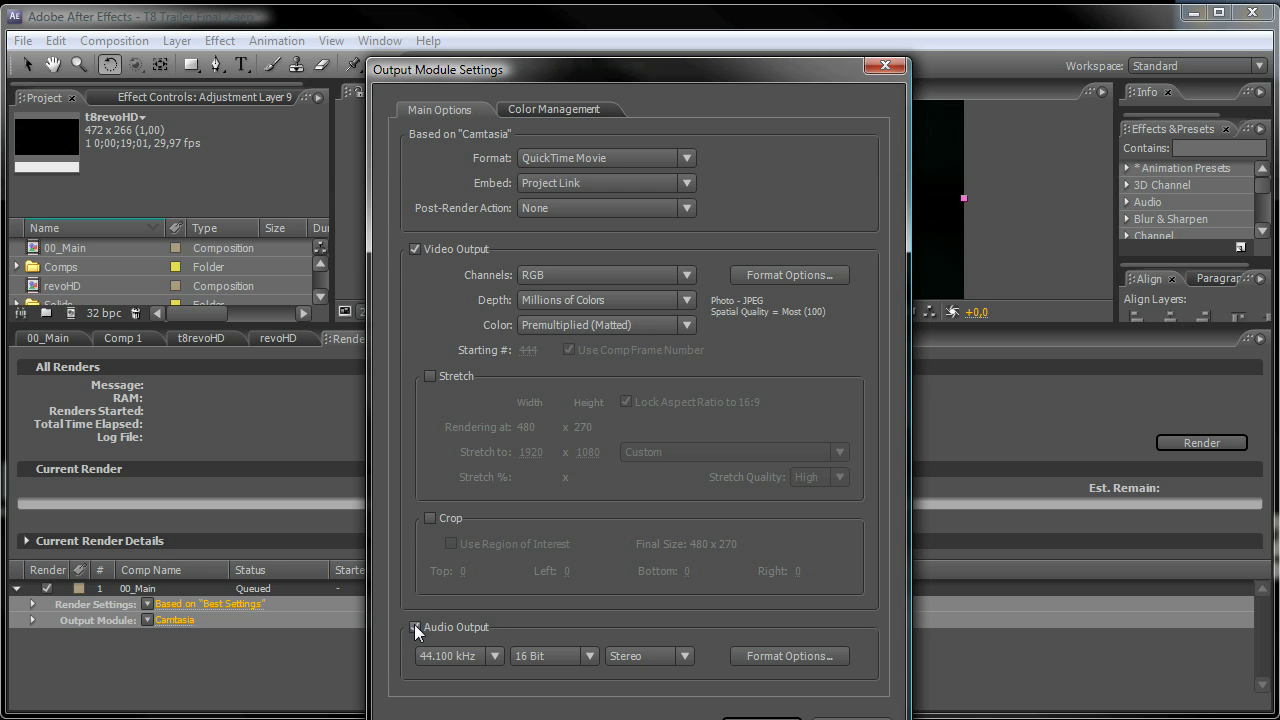
left_click(762, 716)
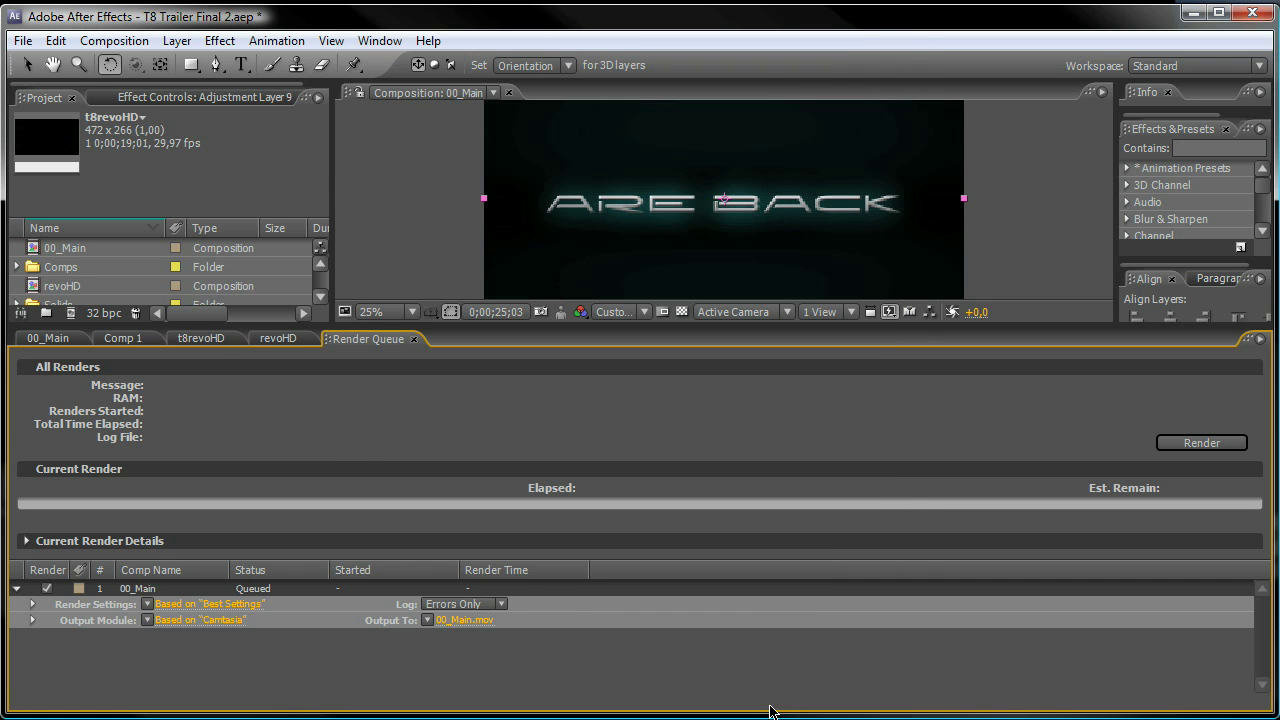
left_click(466, 620)
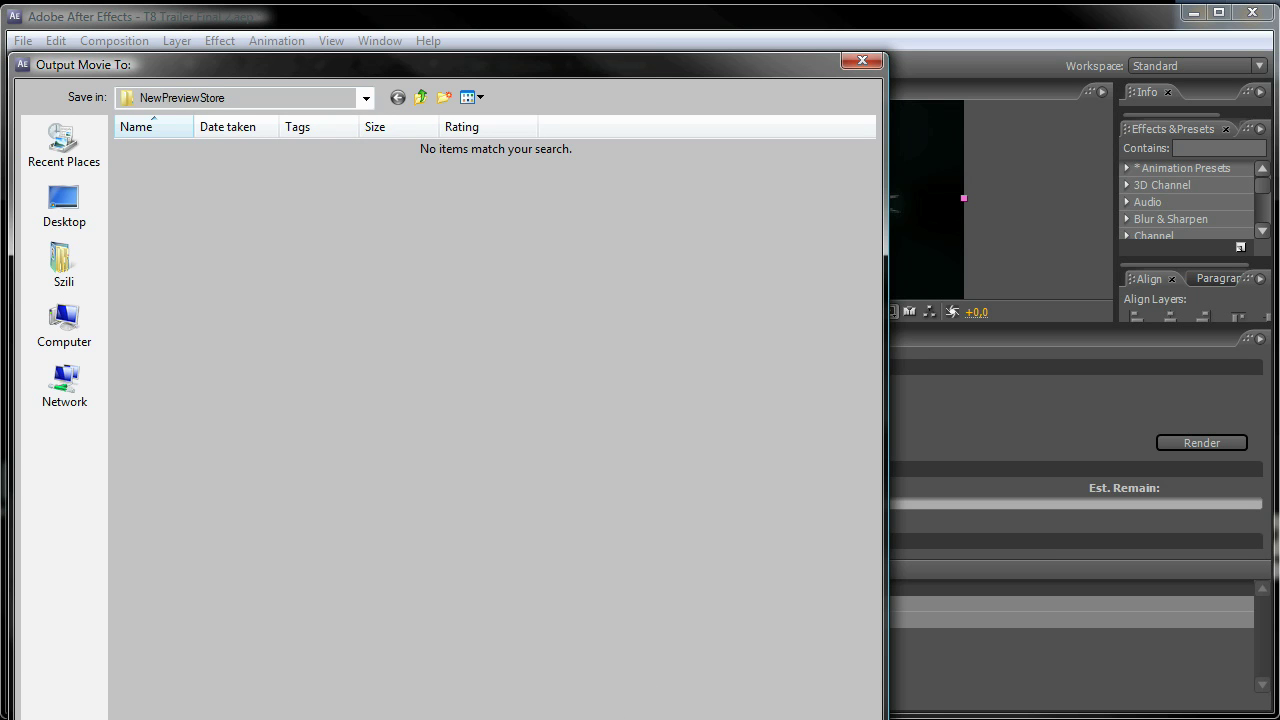
key("Escape")
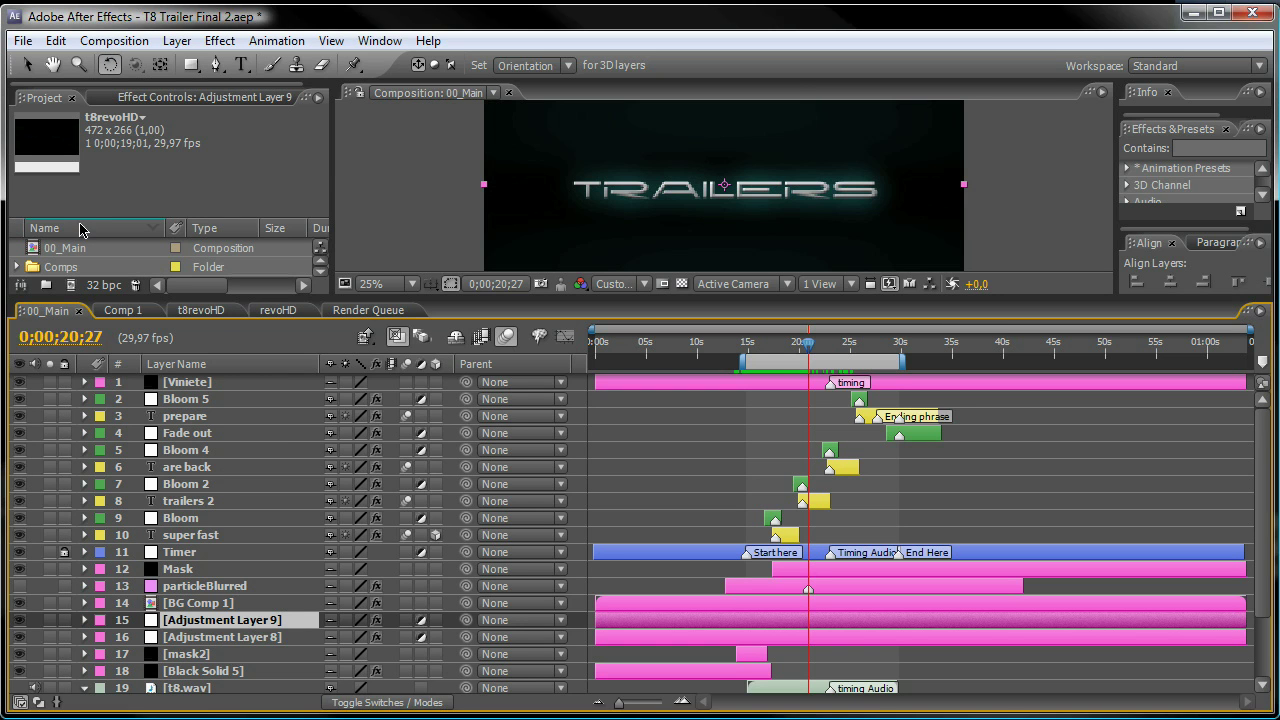
Queue a second render of the 00_Main composition and check its render settings without changing them.
left_click(114, 40)
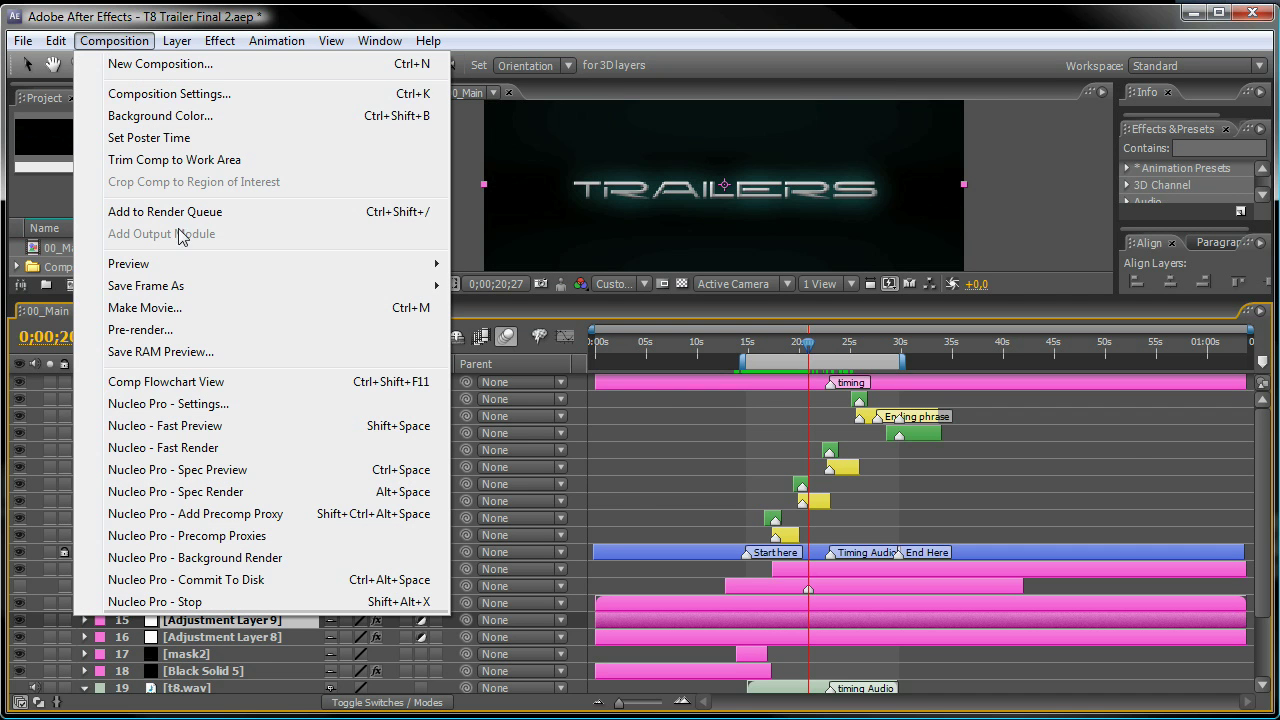
left_click(200, 307)
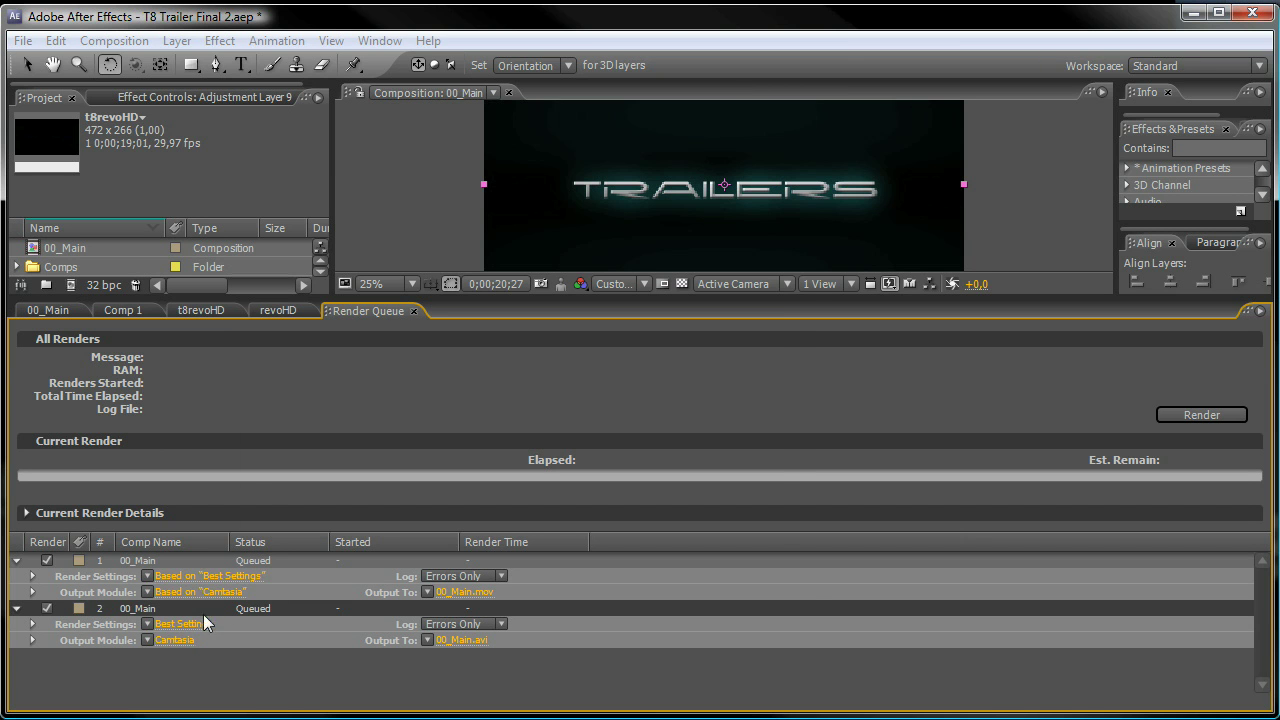
left_click(183, 625)
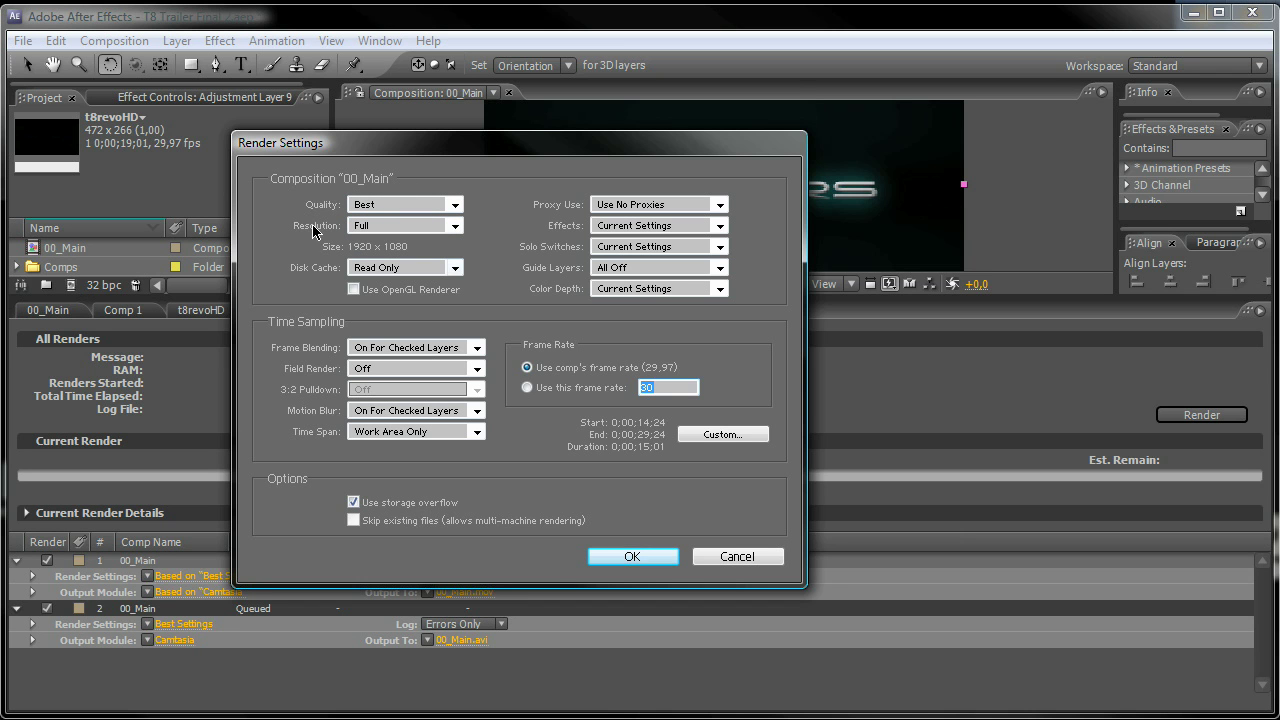
left_click(737, 562)
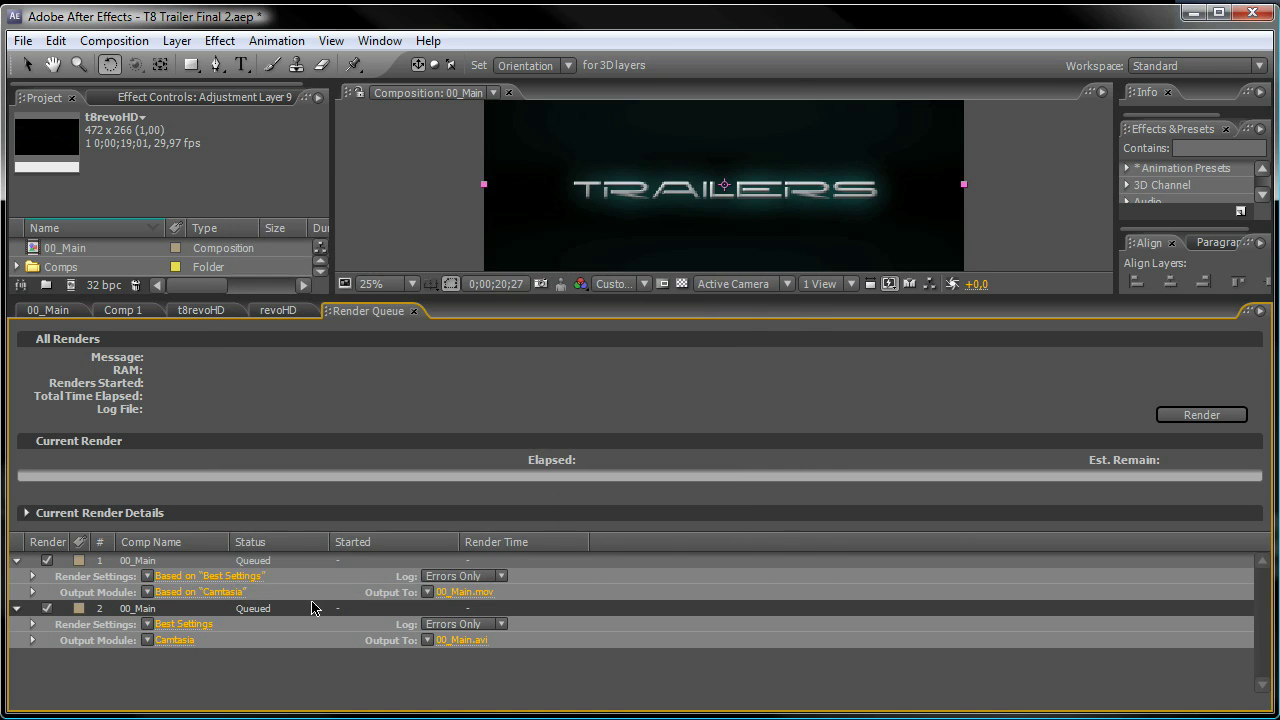
Set the second render's output to QuickTime Movie with Photo - JPEG compression at Best quality, keeping audio output enabled.
left_click(171, 641)
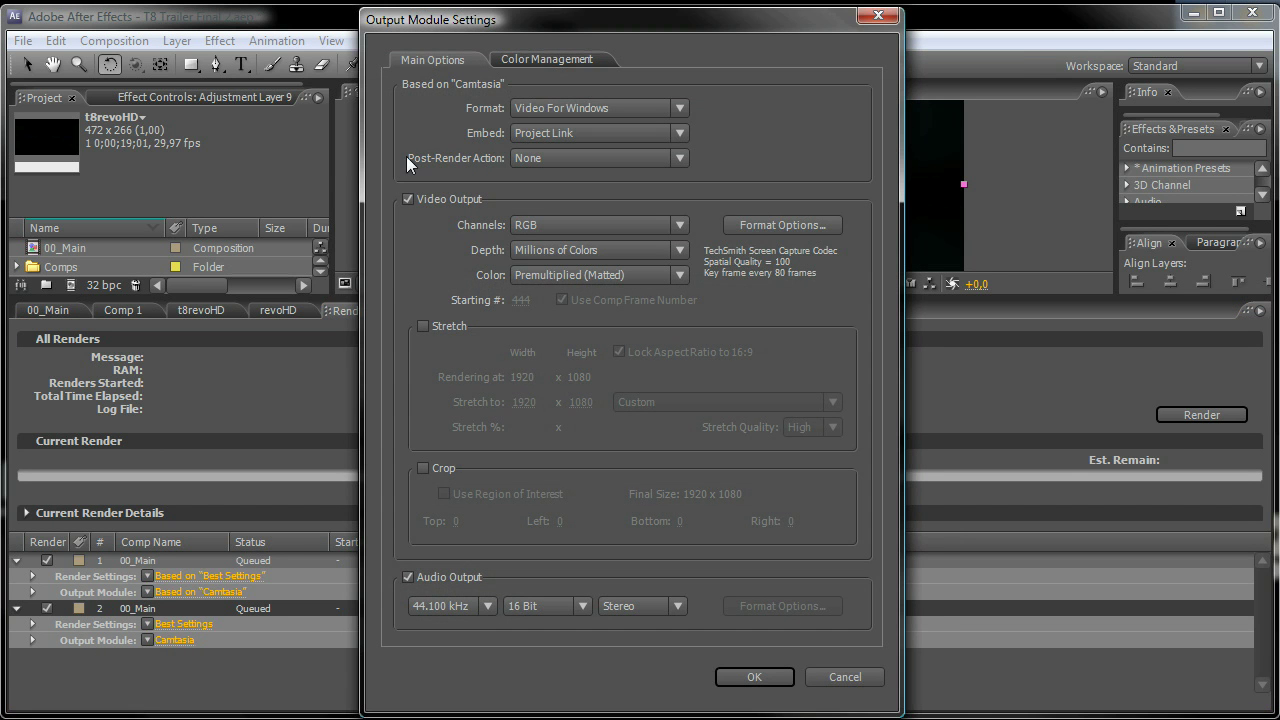
left_click(532, 107)
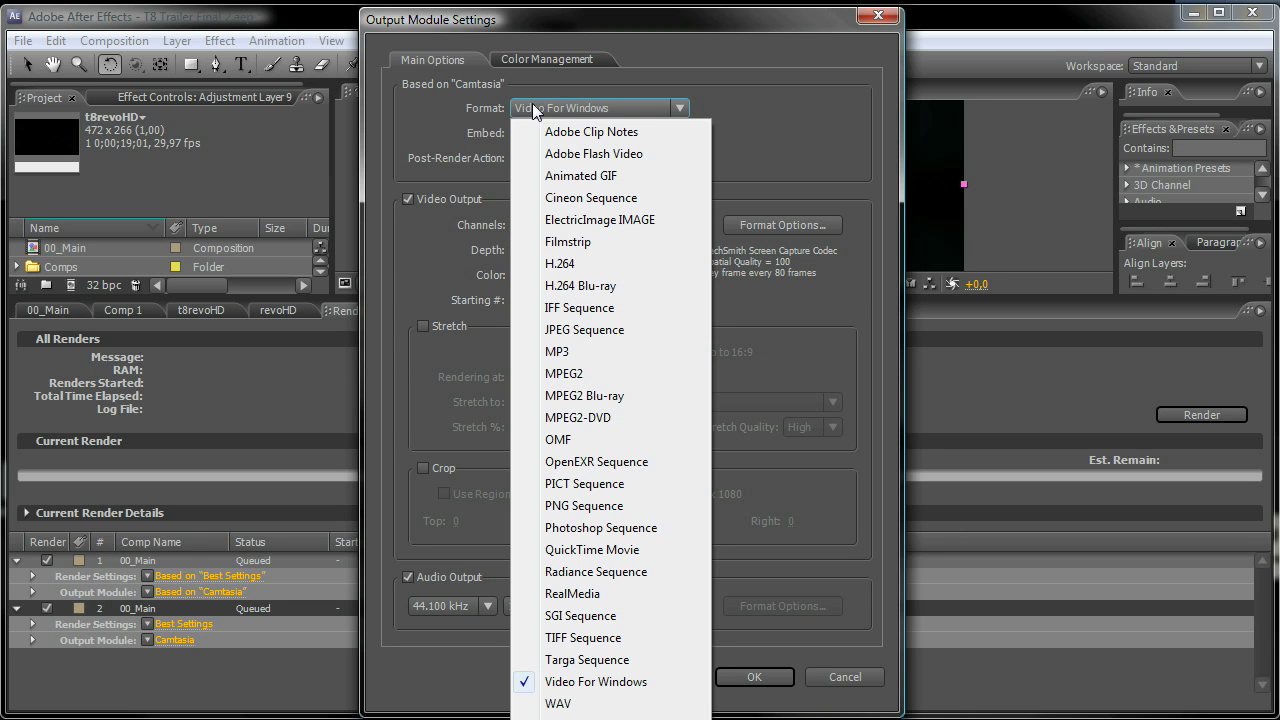
left_click(615, 550)
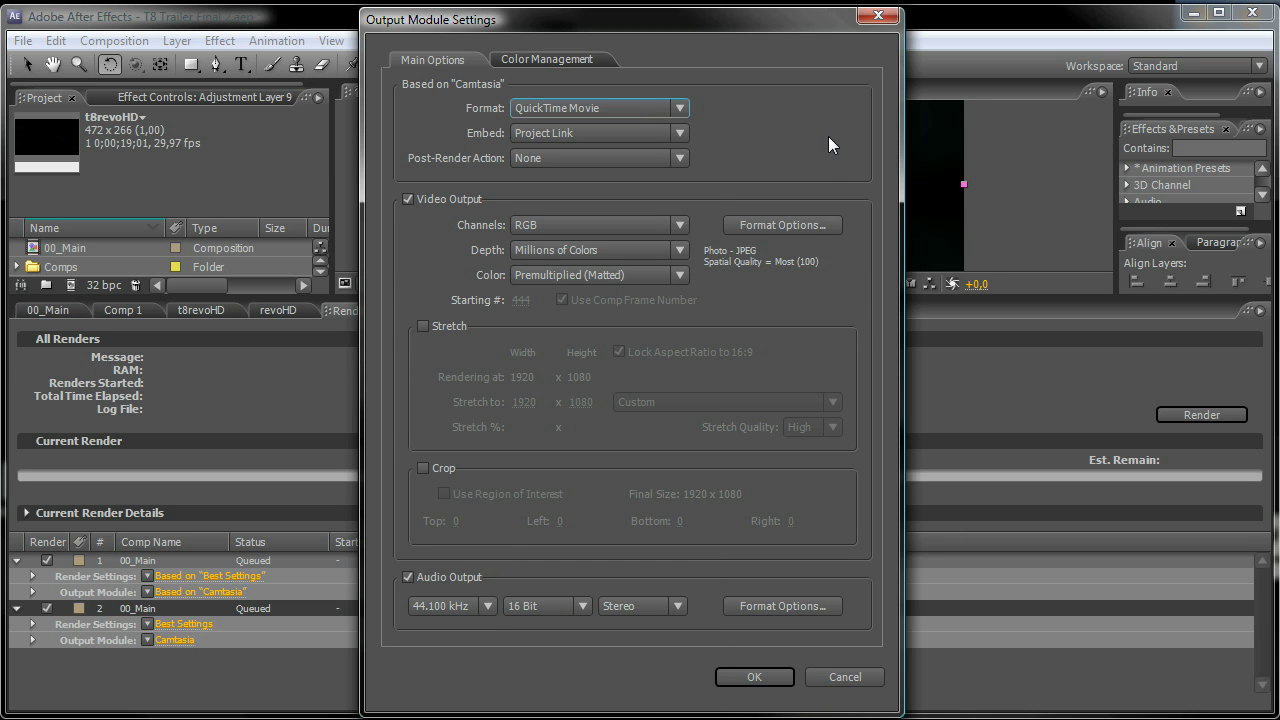
left_click(819, 226)
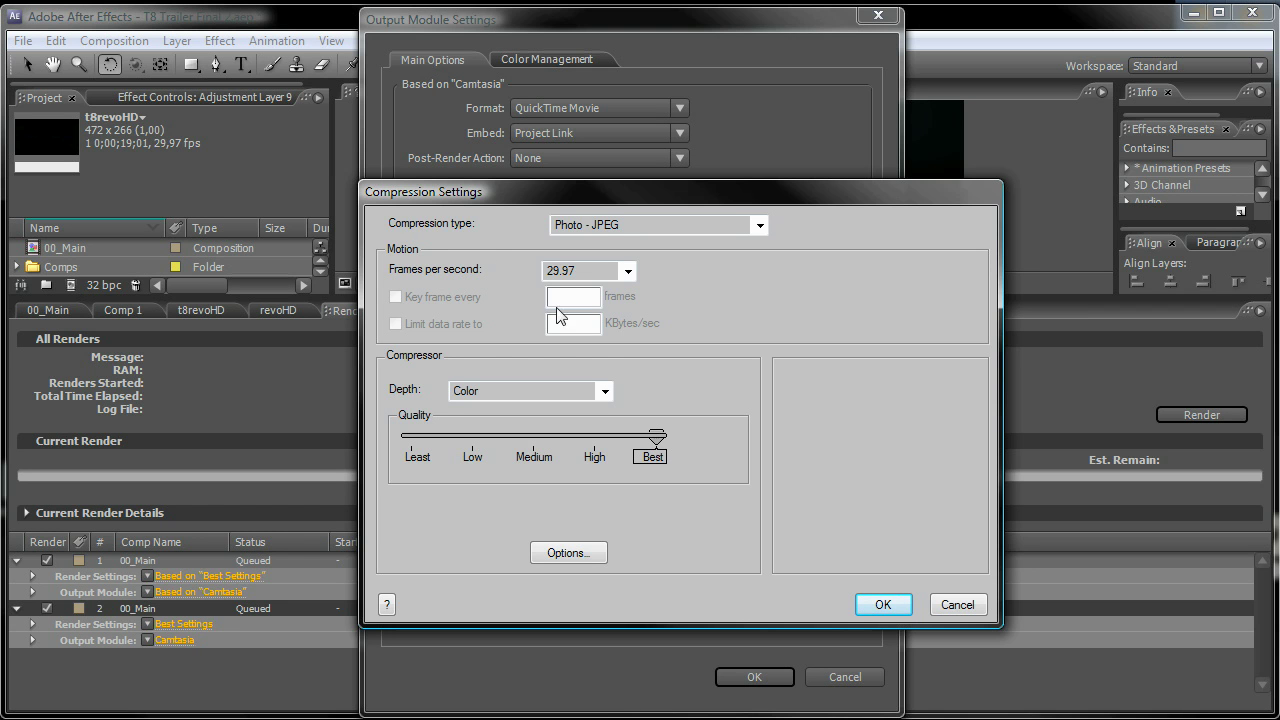
left_click(881, 606)
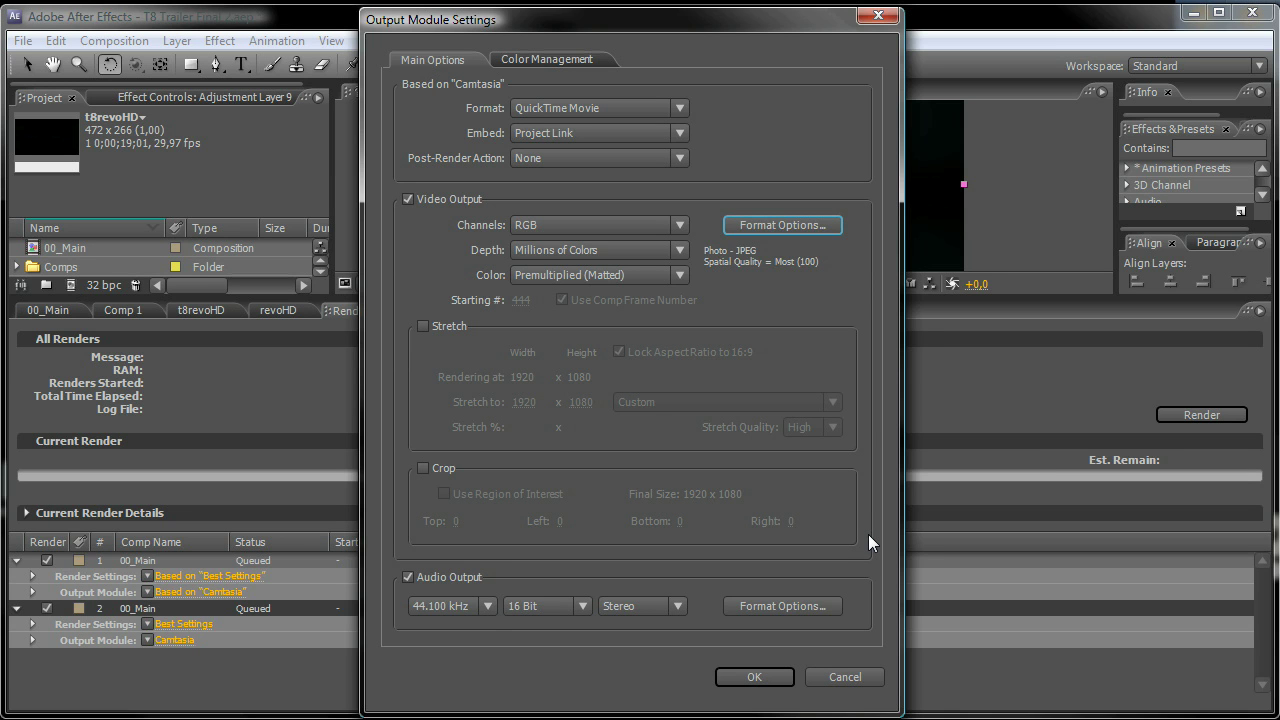
left_click(409, 578)
left_click(408, 578)
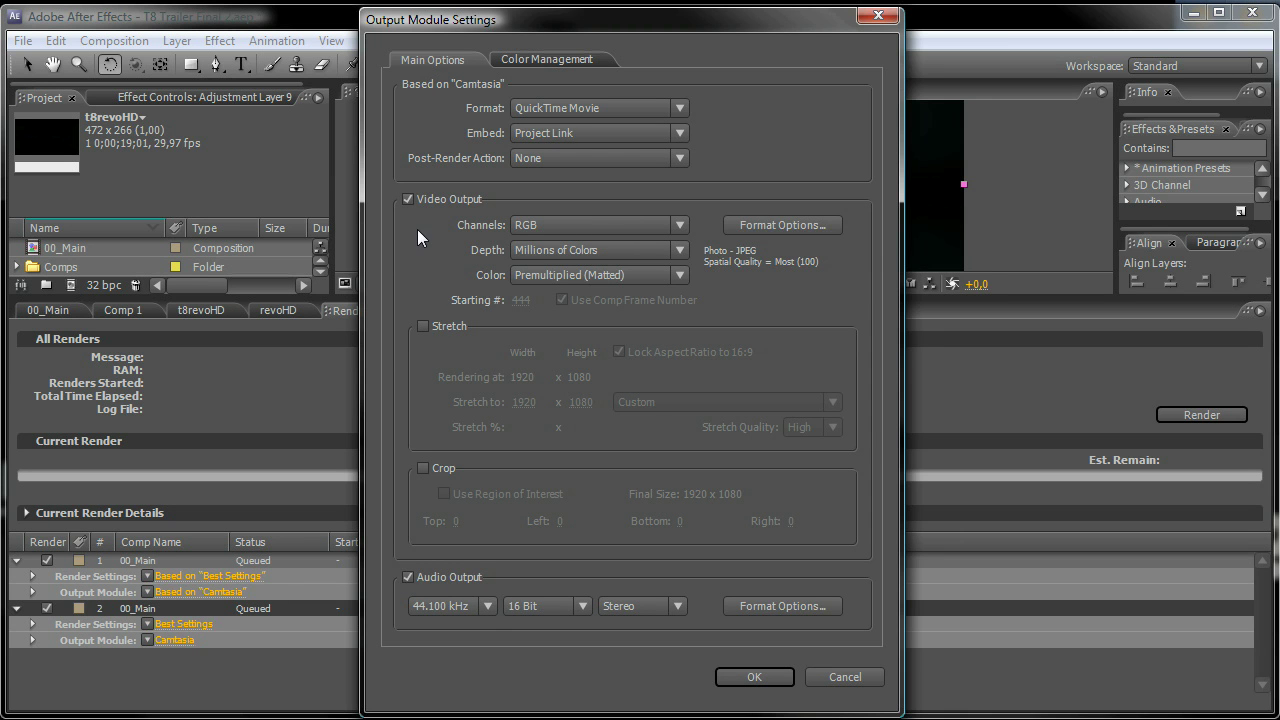
Stretch the second render's output to the HDV/HDTV 720 29.97 preset, 1280 x 720, and accept the output module settings.
left_click(422, 327)
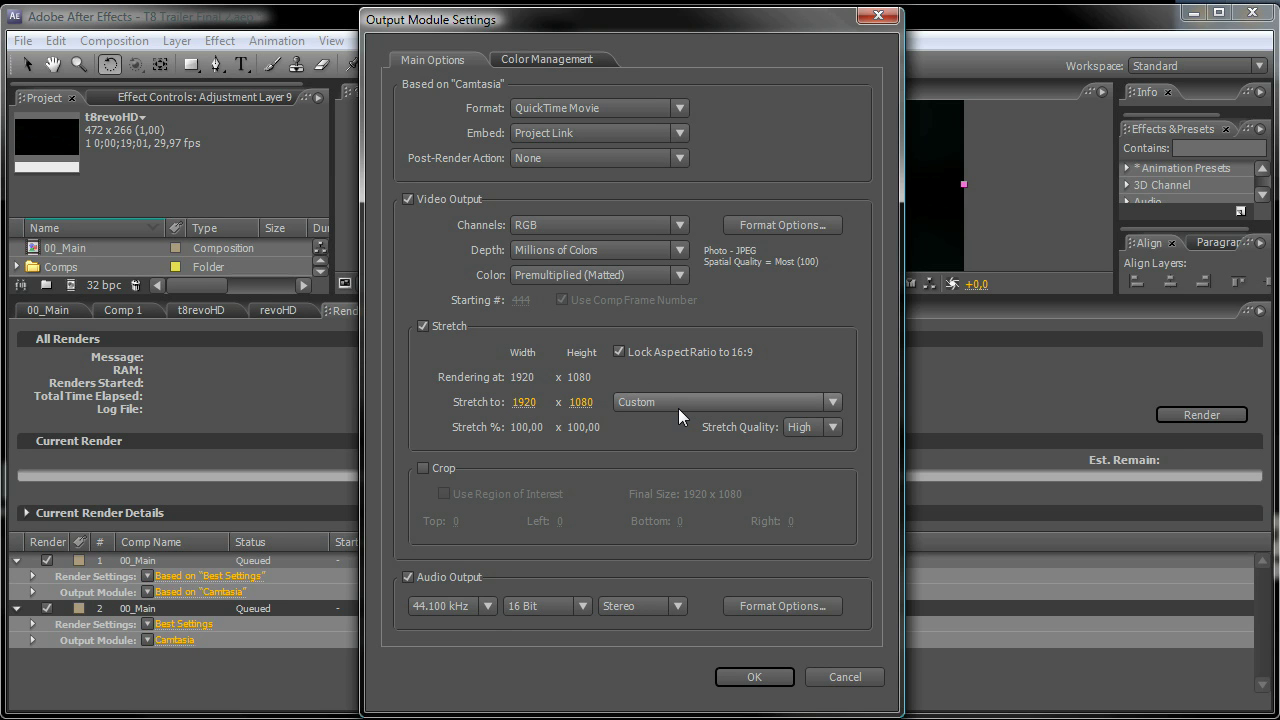
left_click(525, 403)
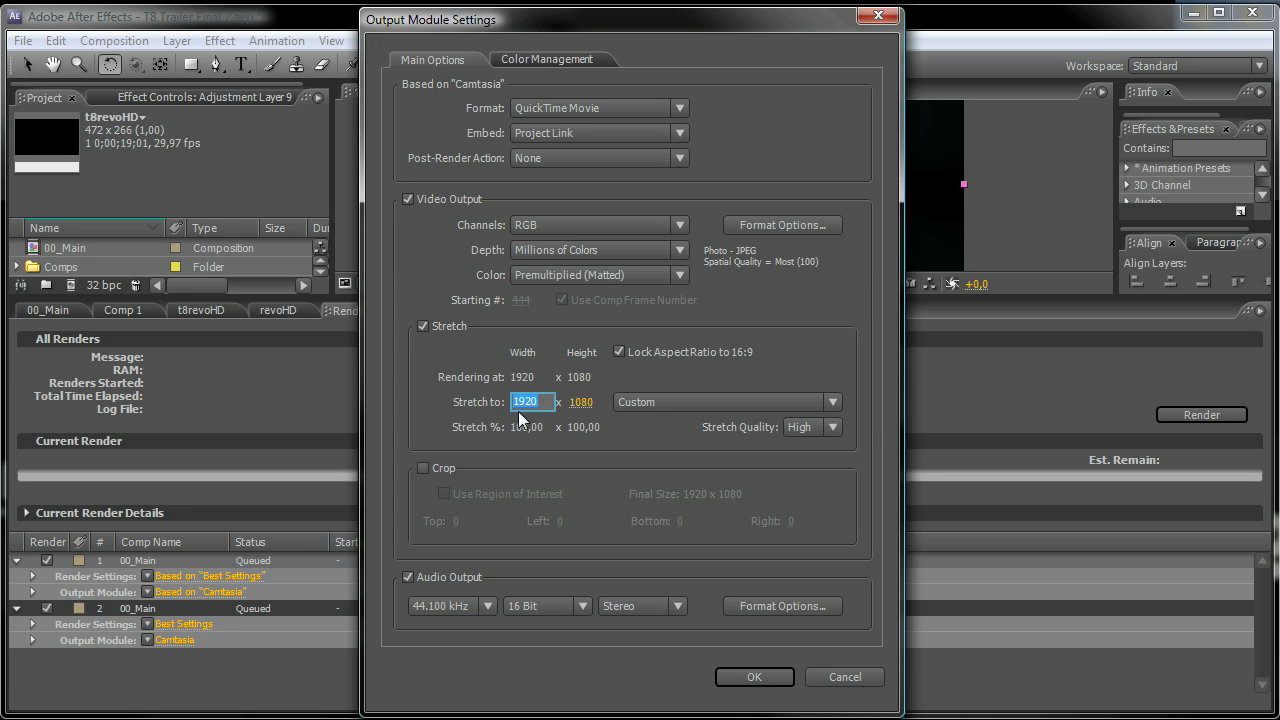
left_click(625, 424)
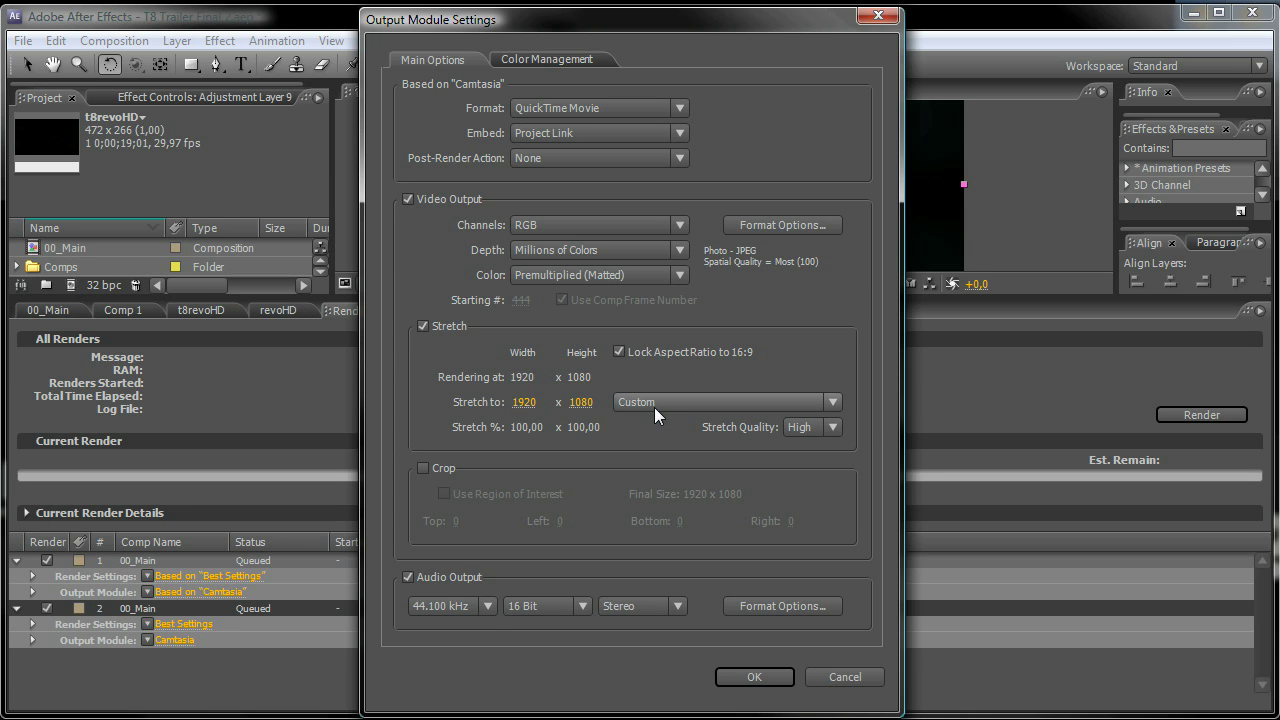
left_click(654, 407)
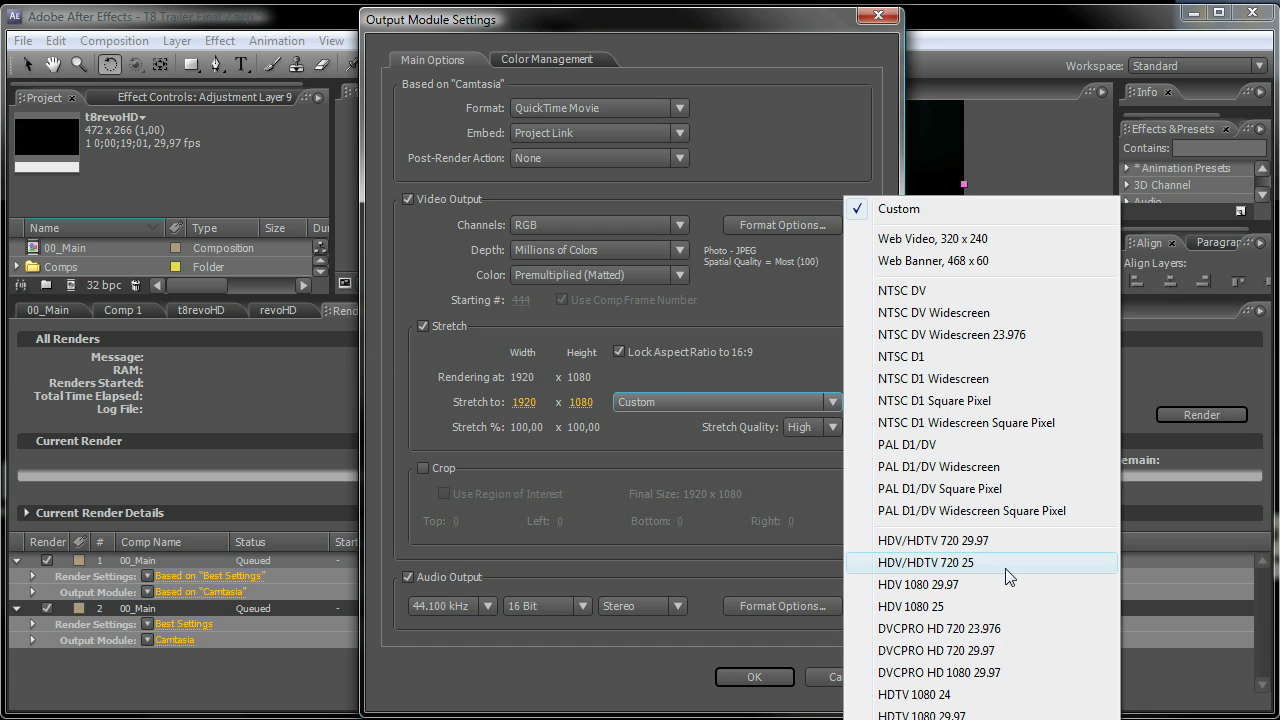
left_click(912, 541)
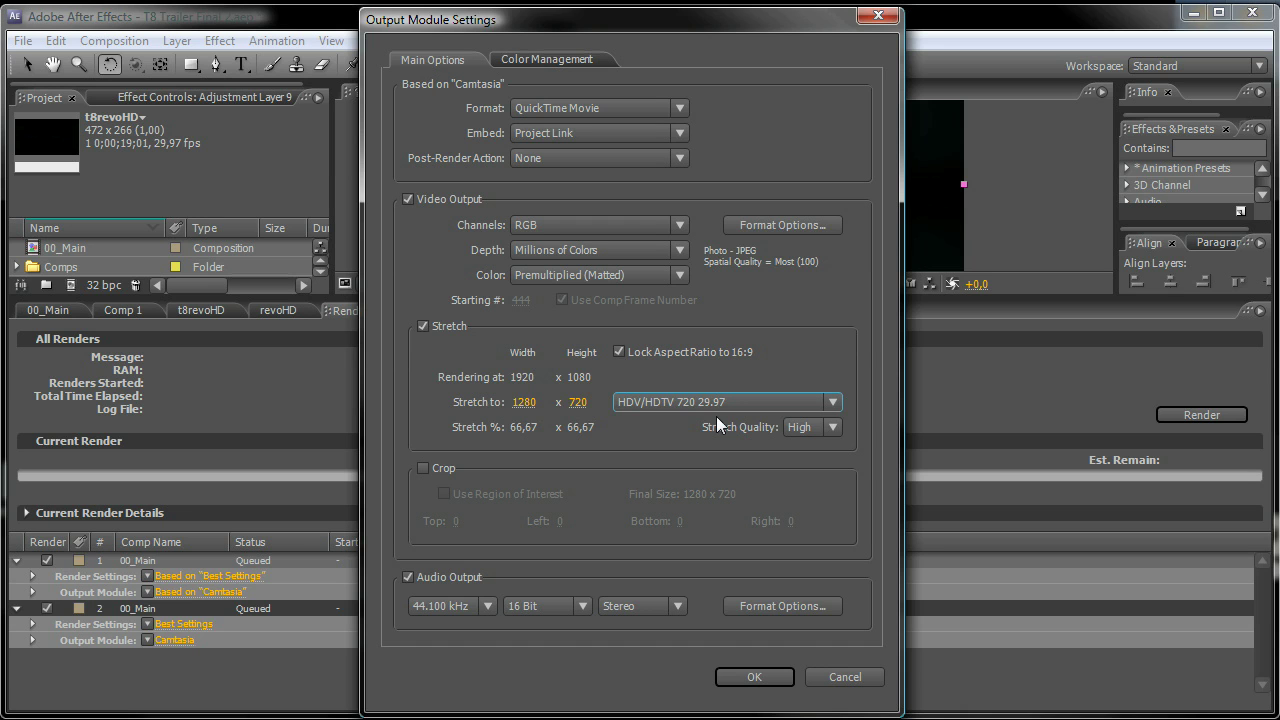
left_click(422, 327)
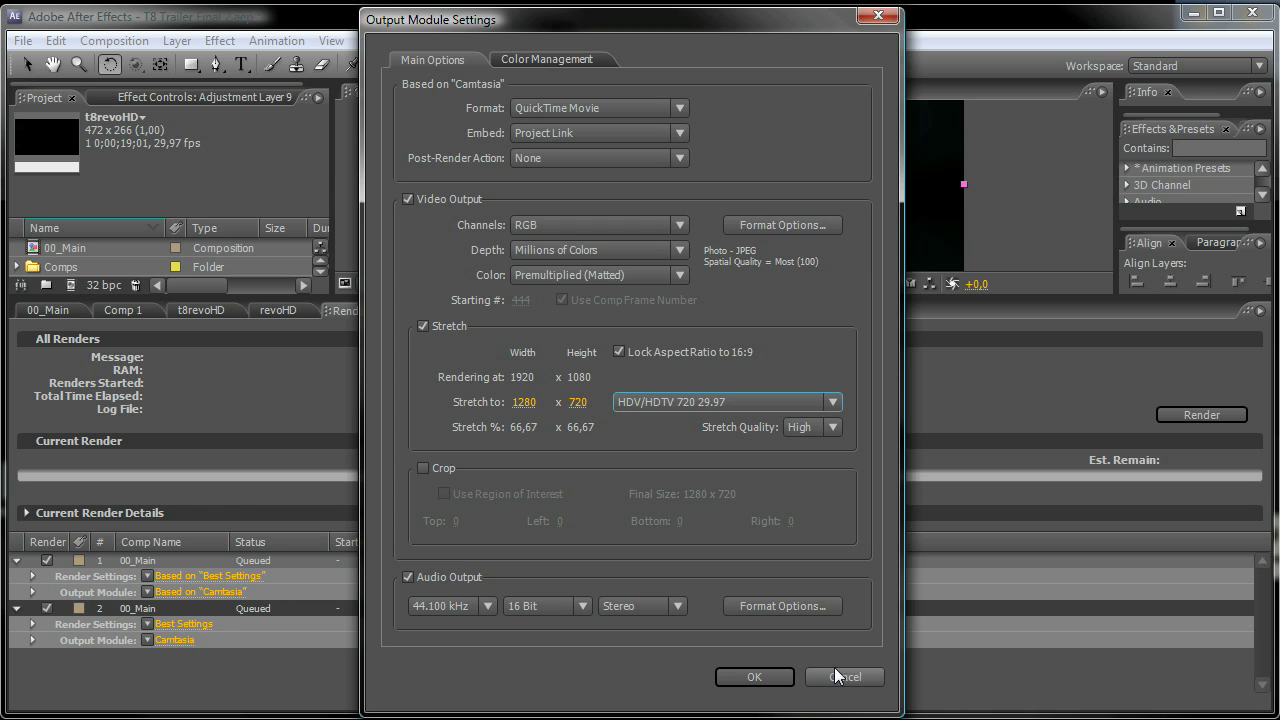
left_click(776, 679)
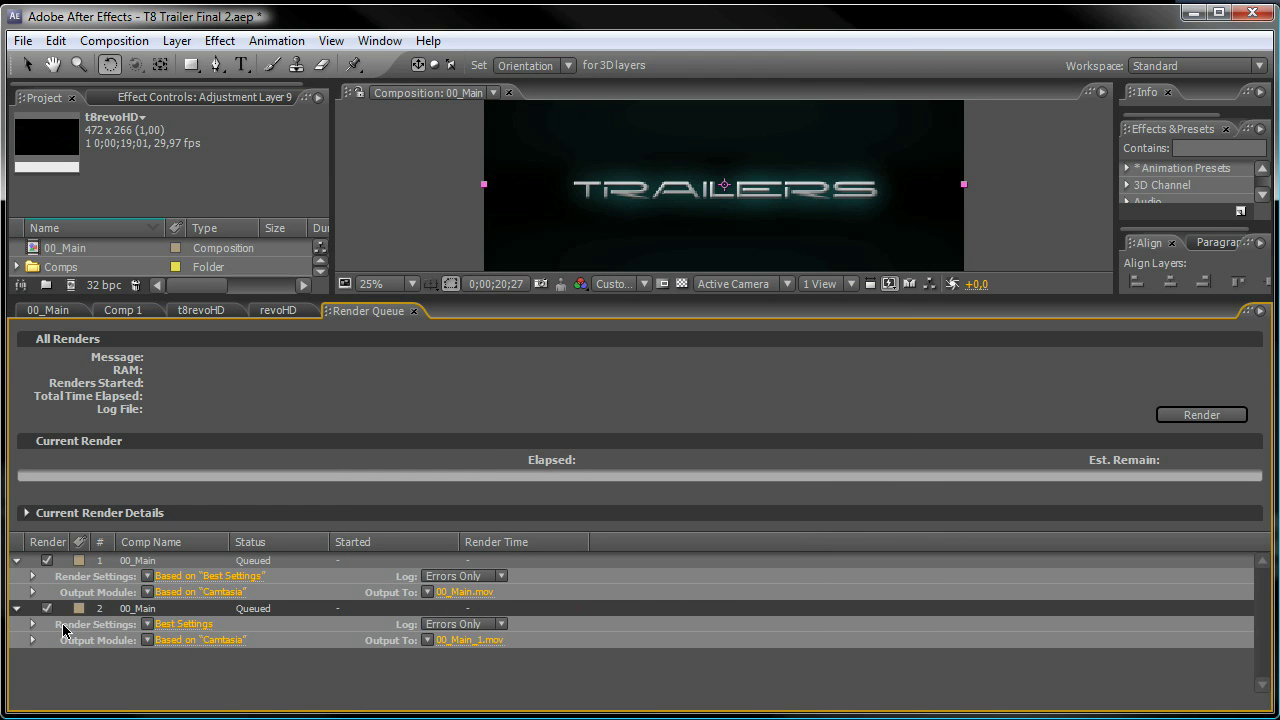
Review the second render's resolution options and output stretch settings, and return to the 00_Main timeline.
left_click(182, 624)
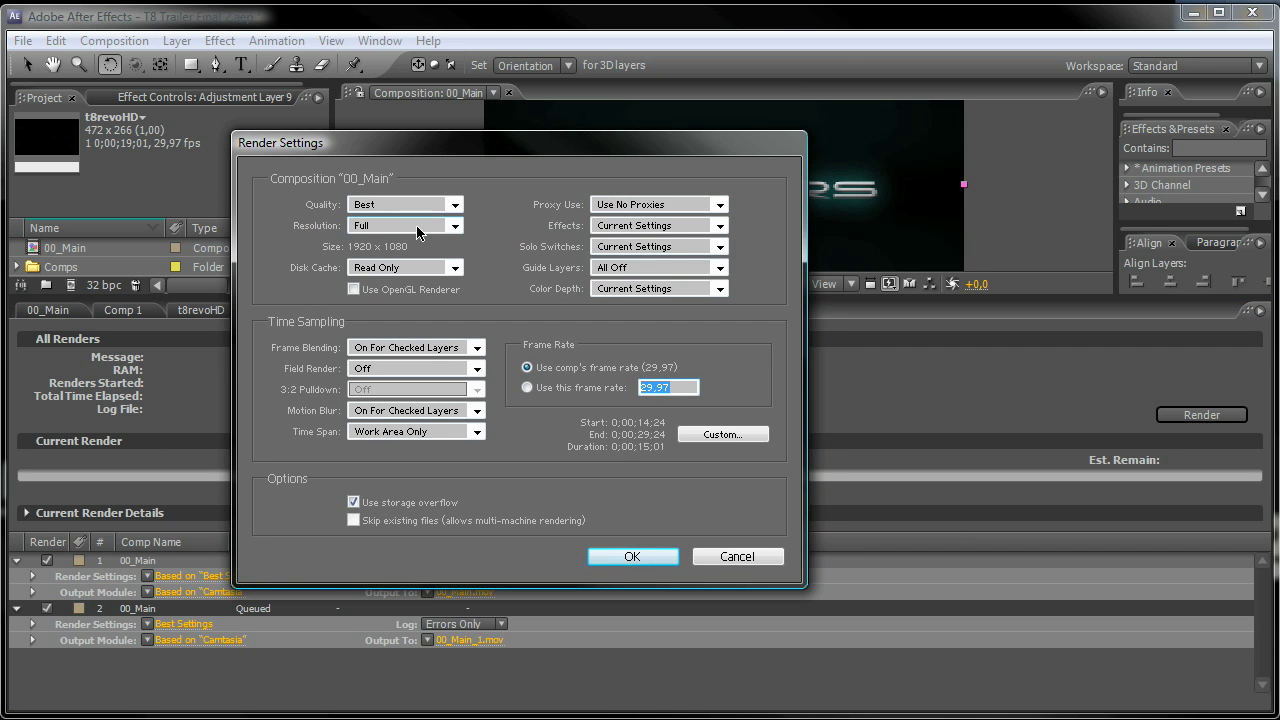
left_click(434, 226)
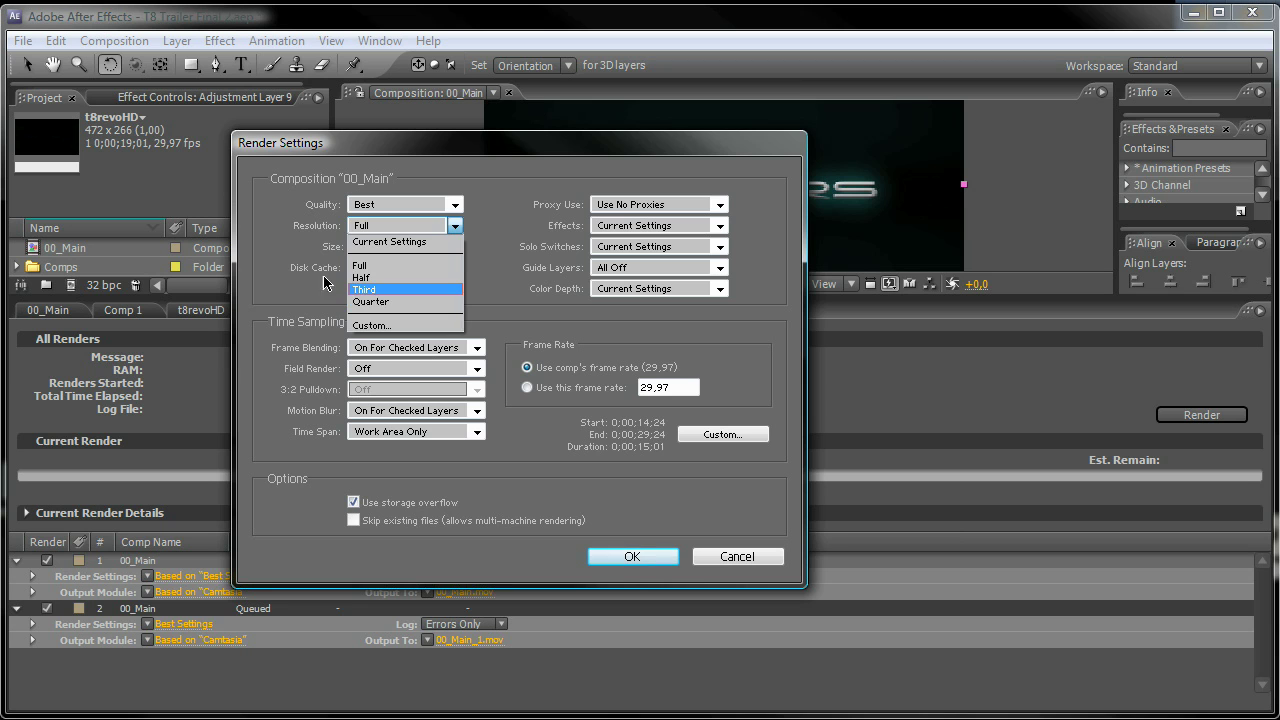
left_click(372, 265)
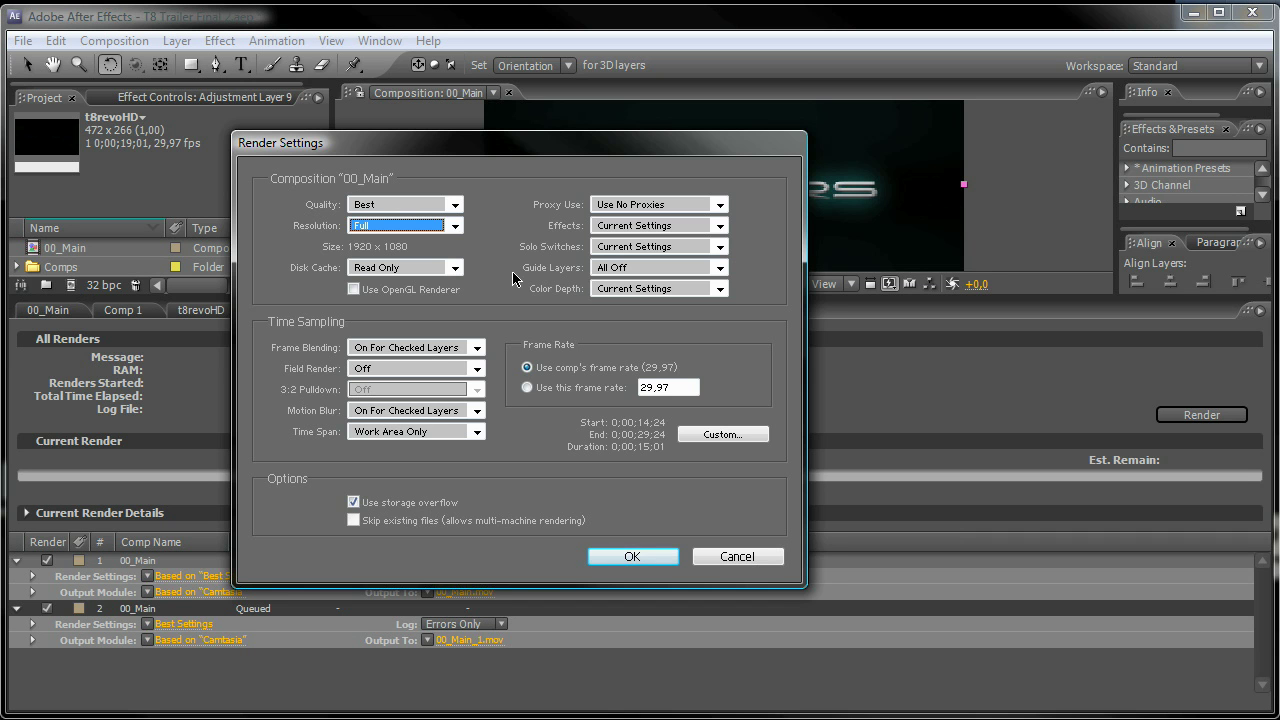
left_click(776, 557)
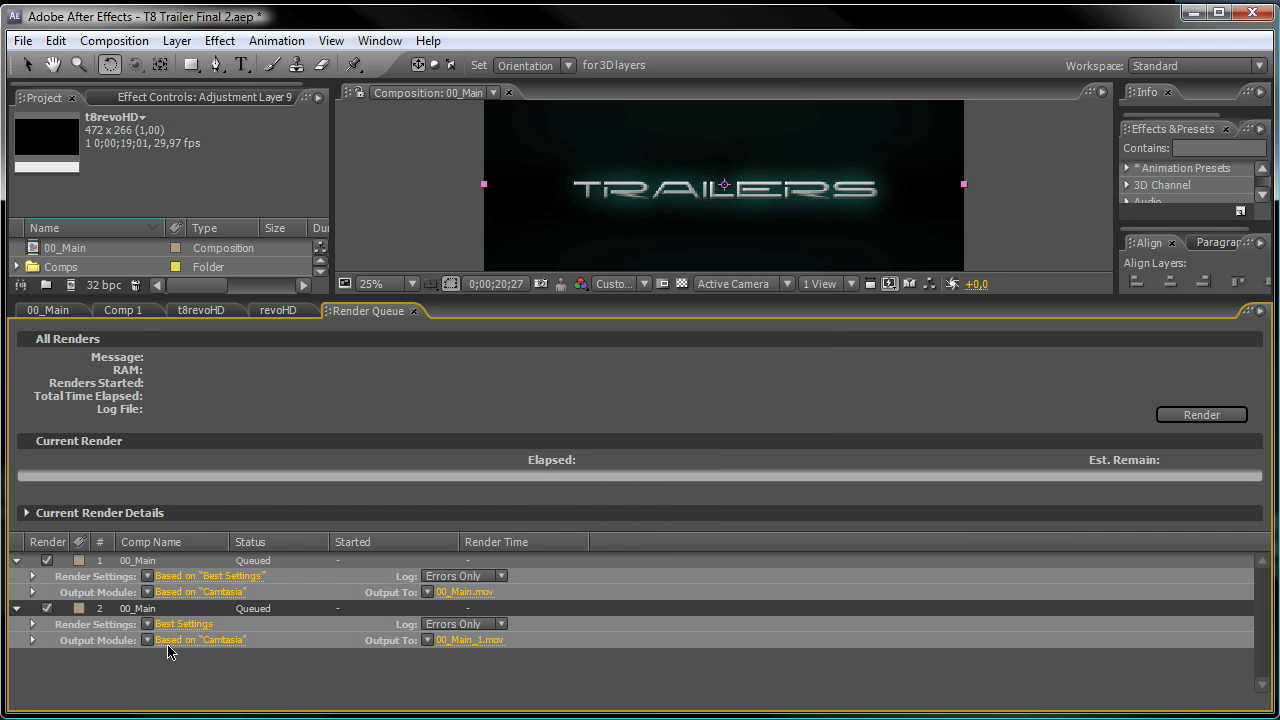
left_click(170, 640)
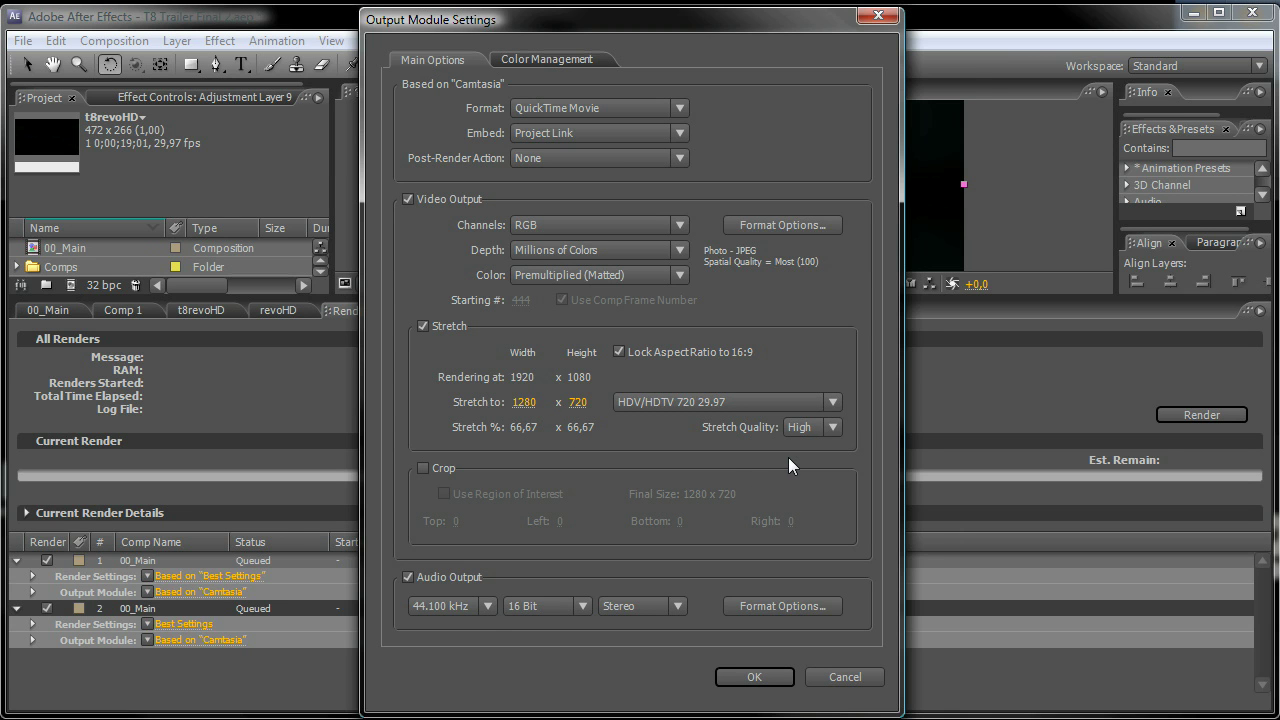
left_click(768, 677)
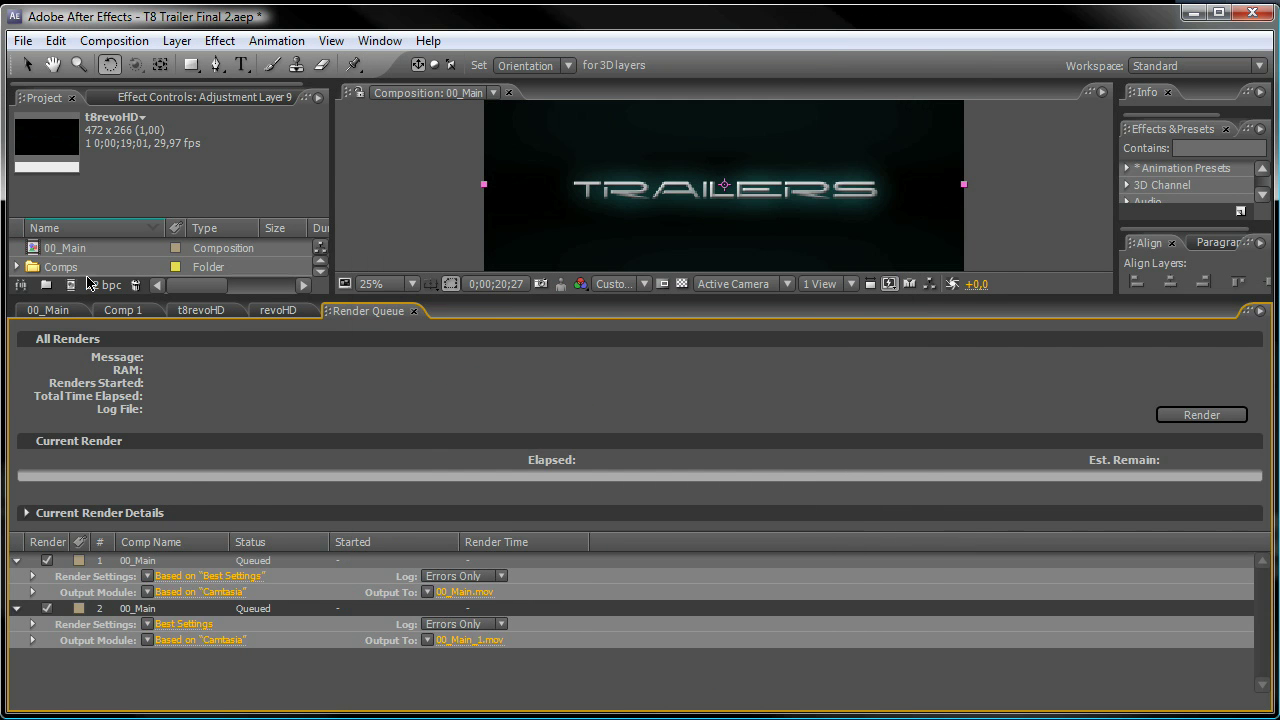
left_click(48, 310)
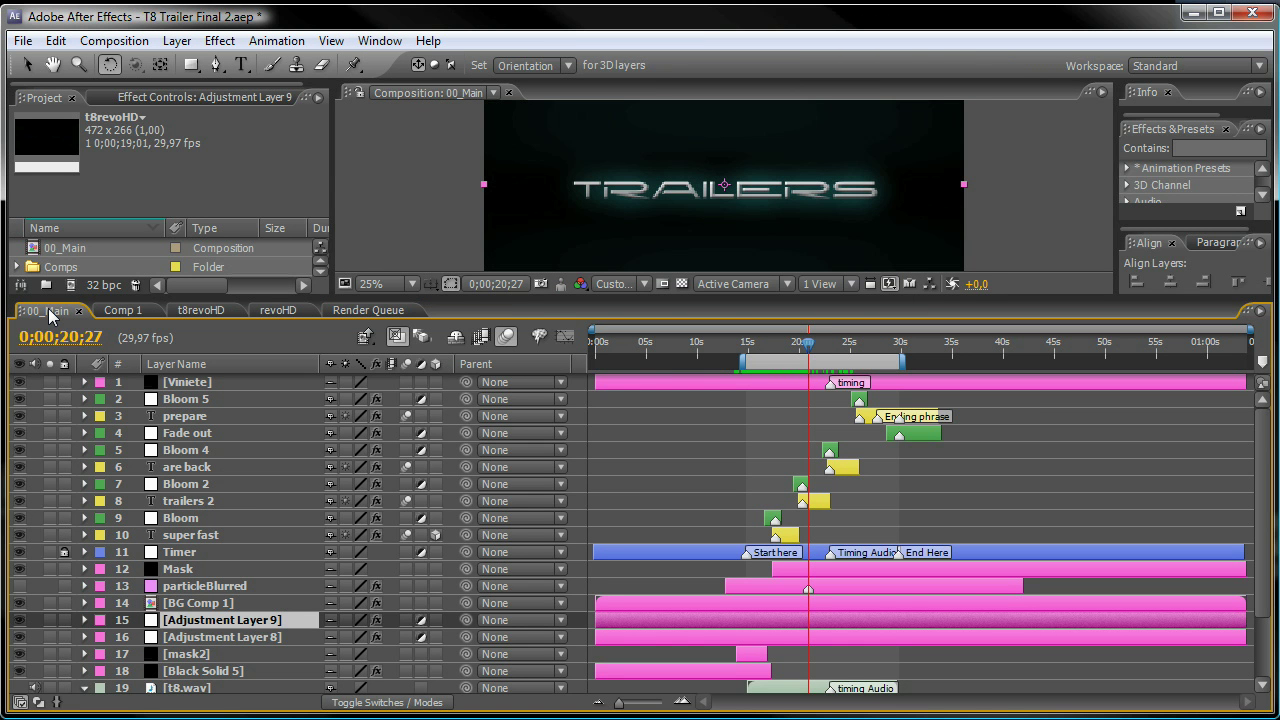